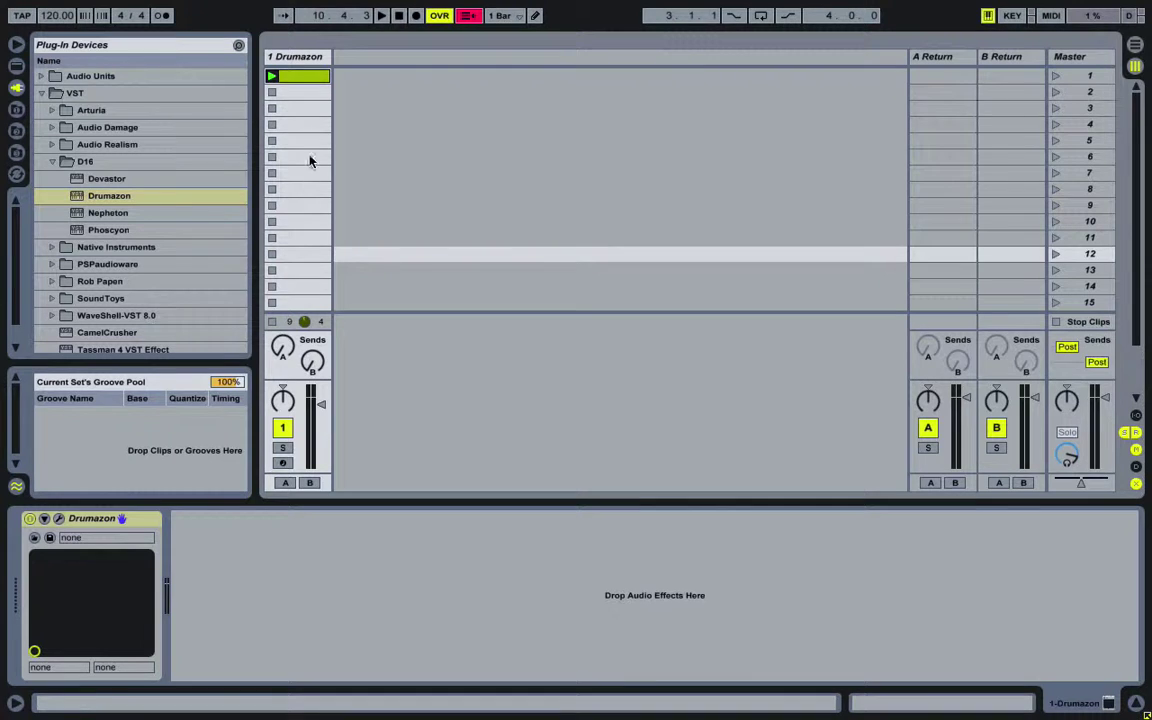
- Open the Drumazon plug-in window and move it aside to inspect the drum machine
click(311, 58)
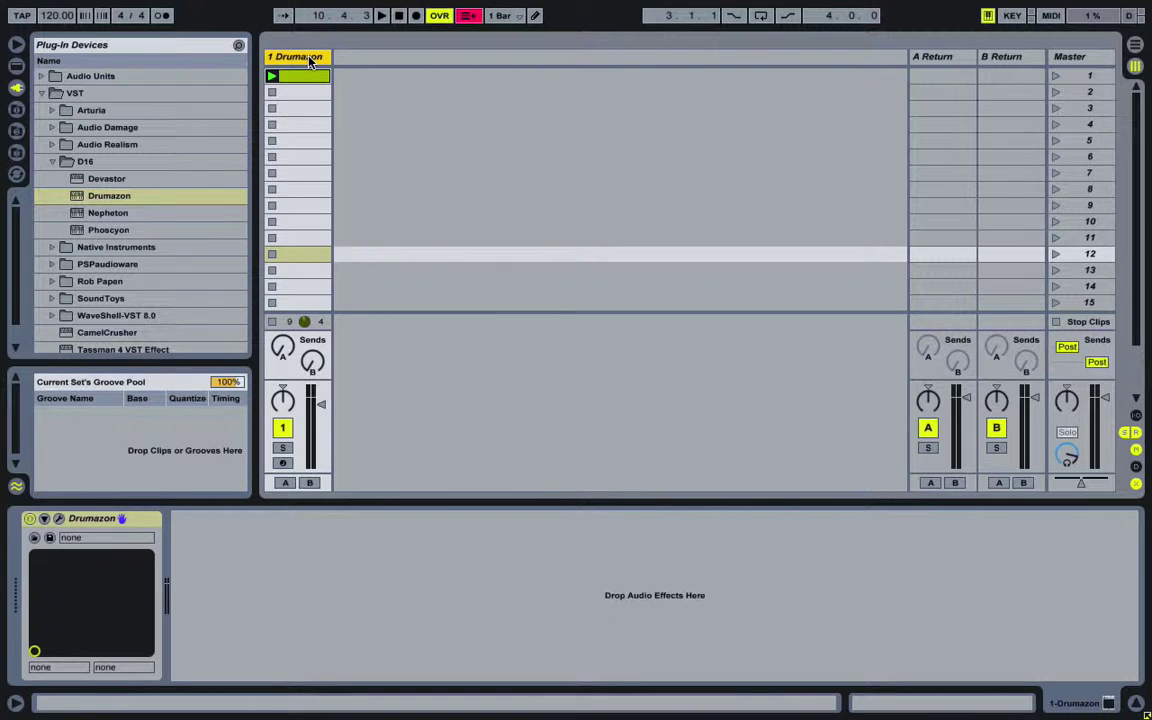
click(59, 520)
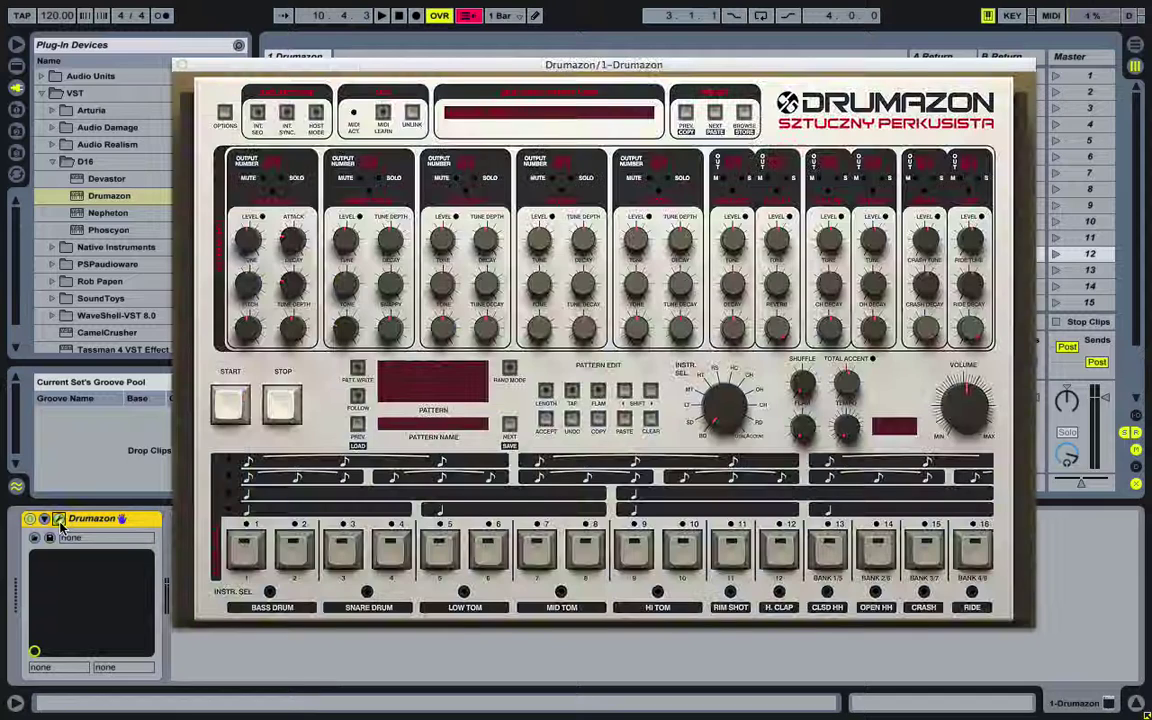
drag(388, 65, 461, 58)
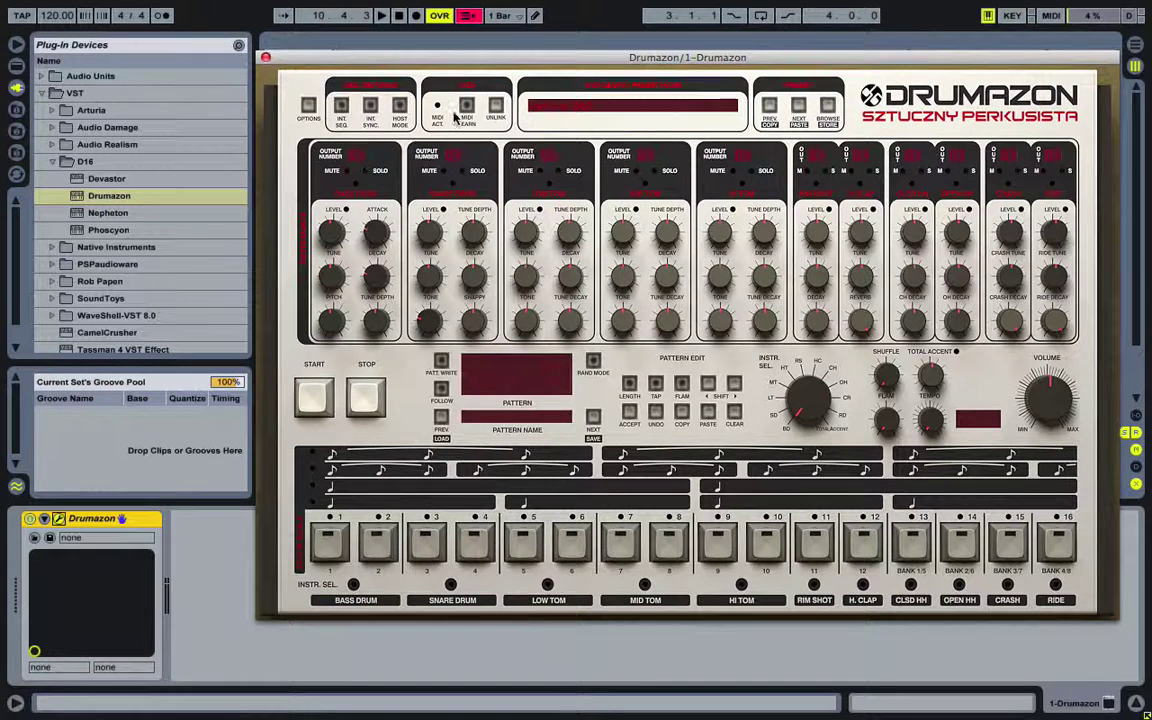
drag(387, 56, 447, 56)
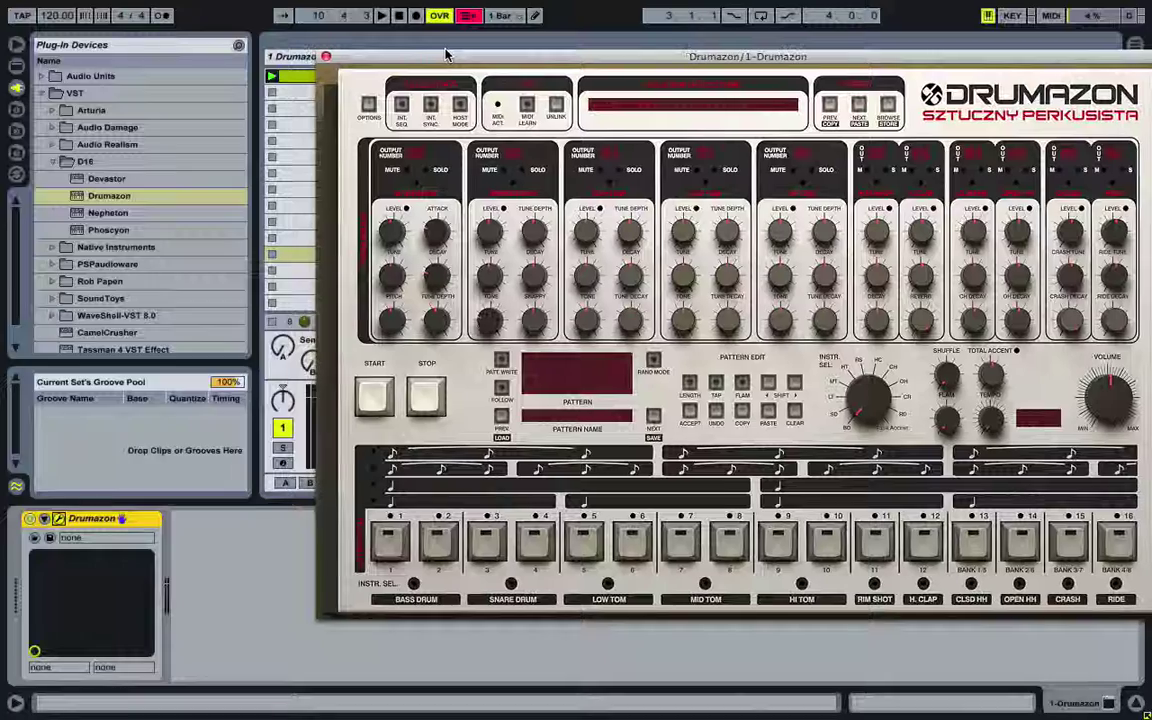
- Show the first clip's one-bar MIDI drum notes and close the Drumazon window
double_click(290, 76)
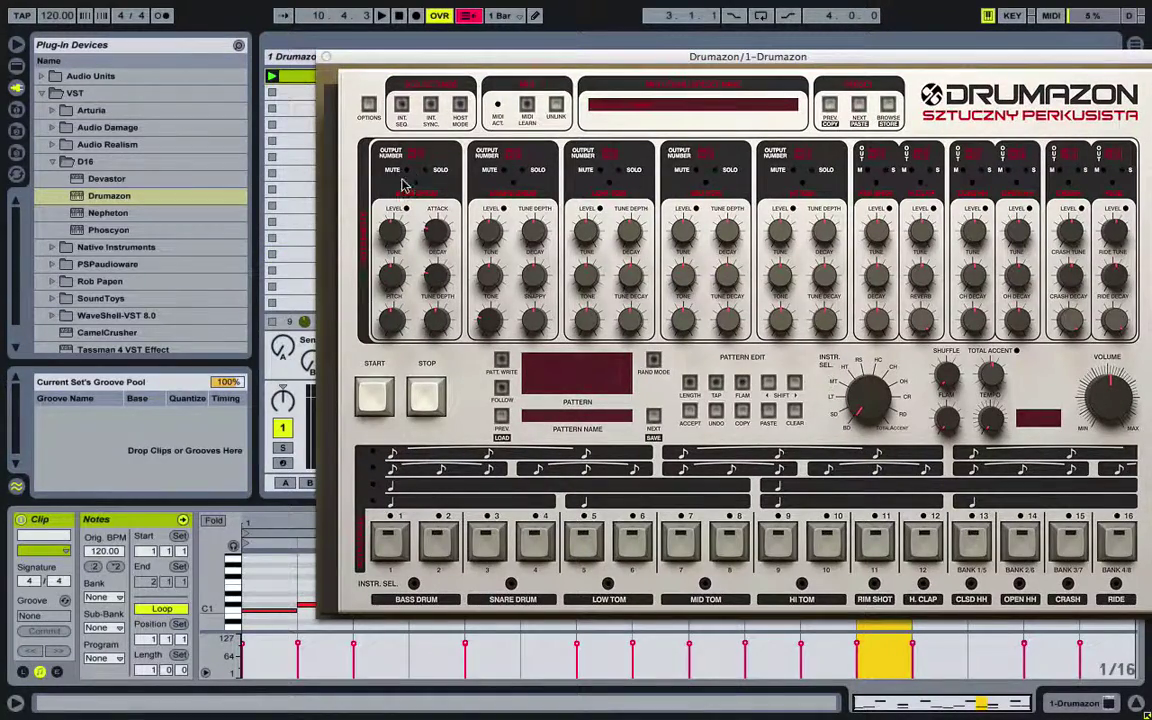
mouse_move(367, 56)
mouse_down()
mouse_move(628, 25)
mouse_move(798, 154)
mouse_move(520, 41)
mouse_move(366, 74)
mouse_up()
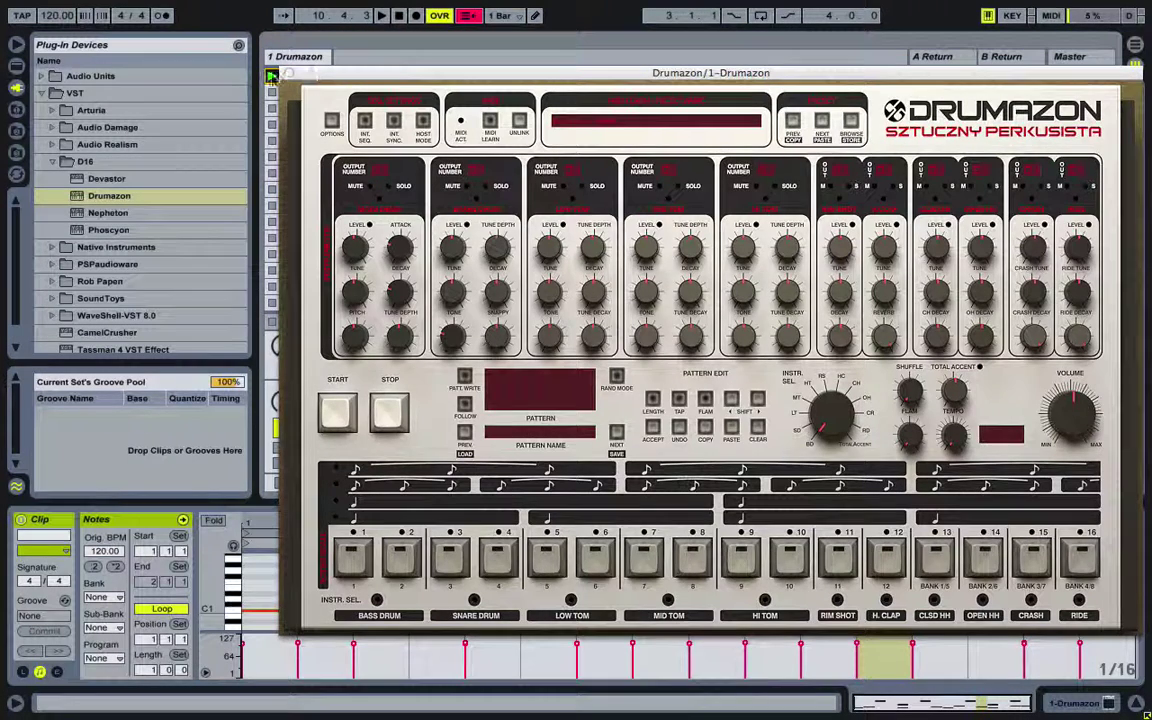
click(283, 76)
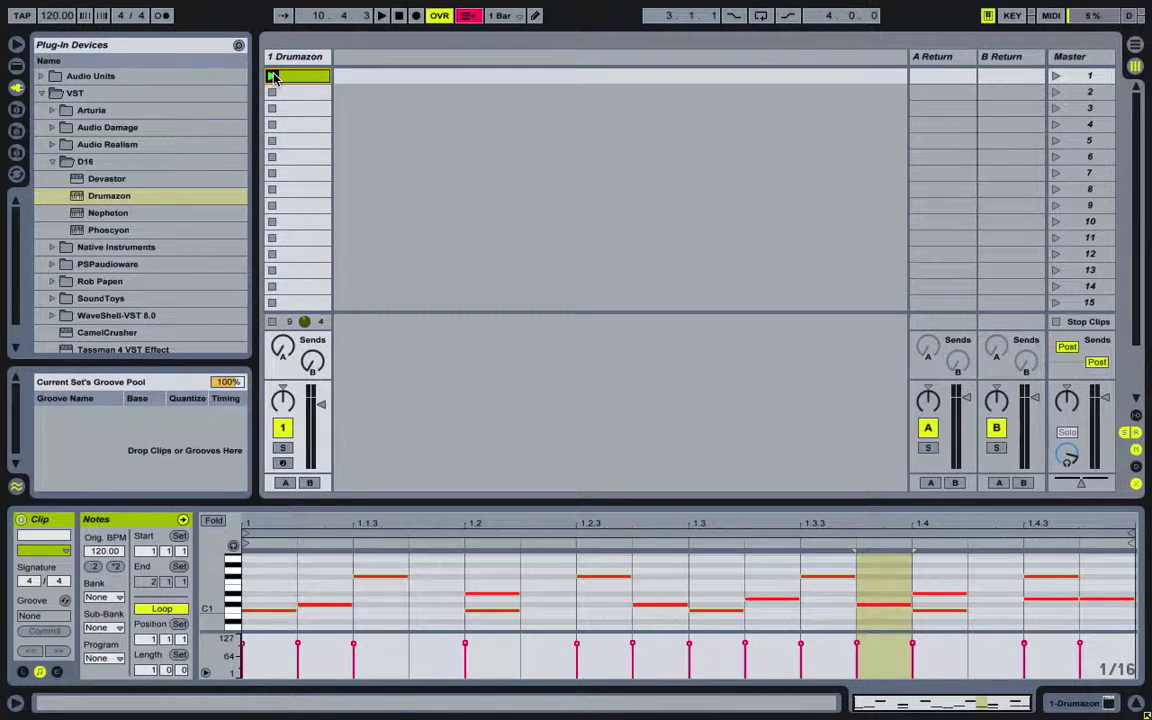
- Play the drum clip, nudge the Drumazon pan, show its device chain, then stop playback
click(273, 77)
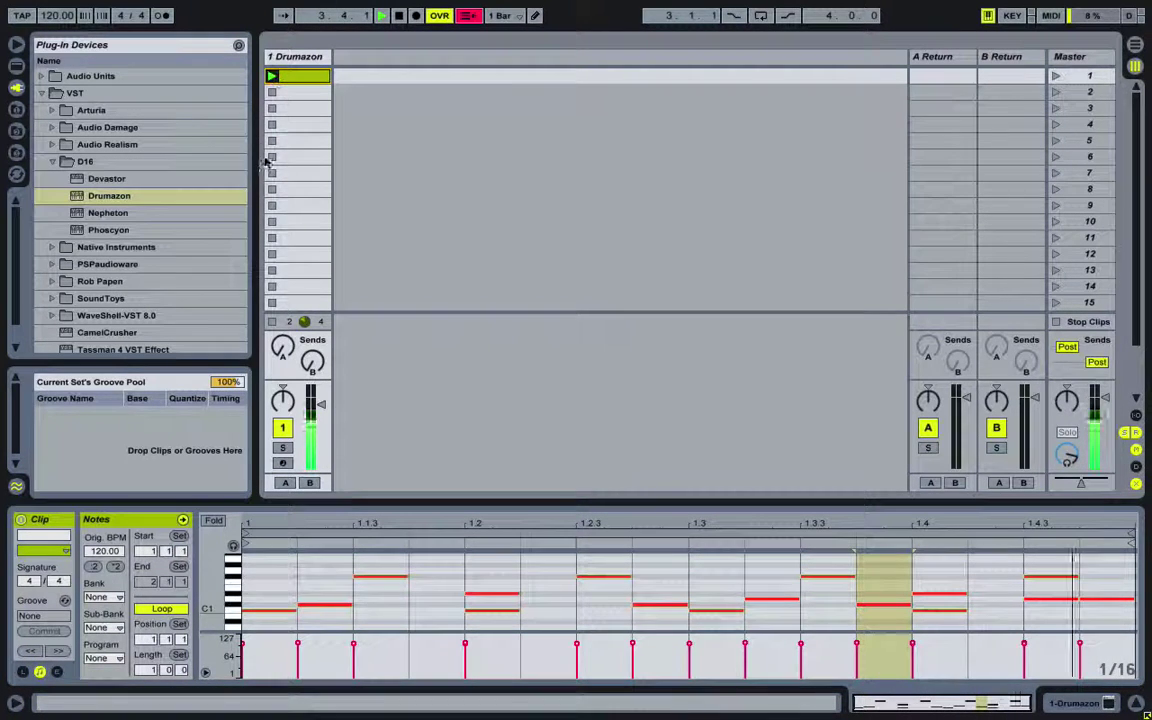
mouse_move(283, 400)
mouse_down()
mouse_move(283, 425)
mouse_move(283, 350)
mouse_move(283, 444)
mouse_move(284, 391)
mouse_up()
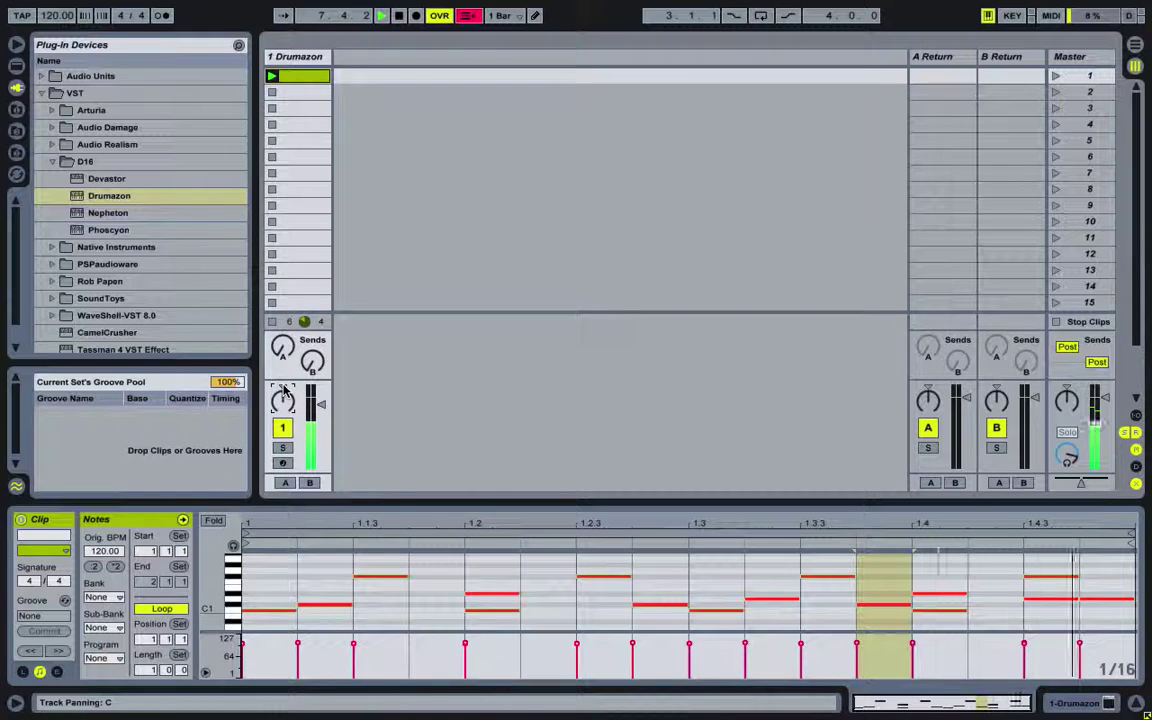
click(295, 58)
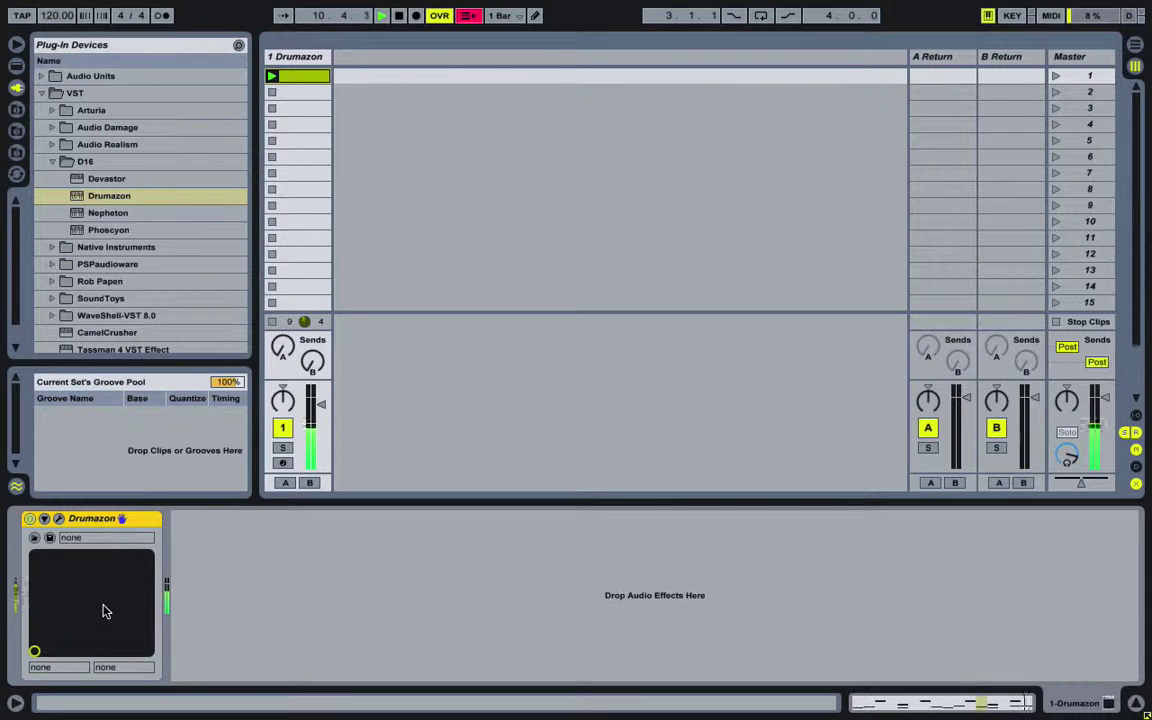
key(space)
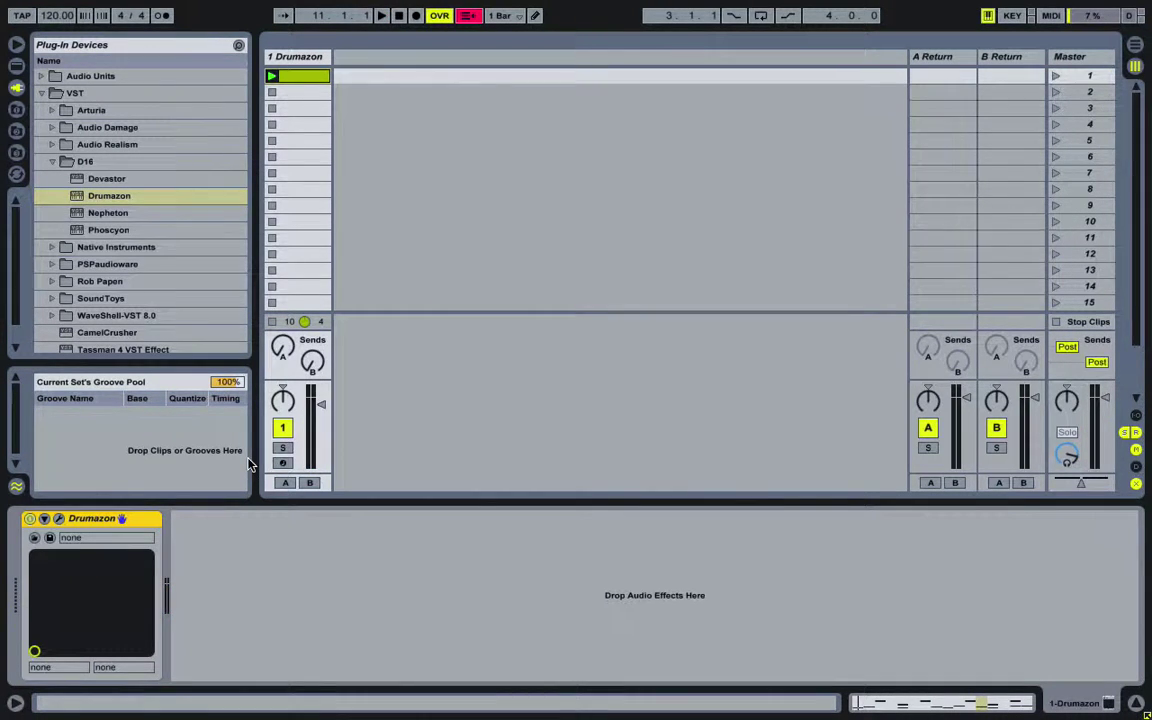
click(59, 519)
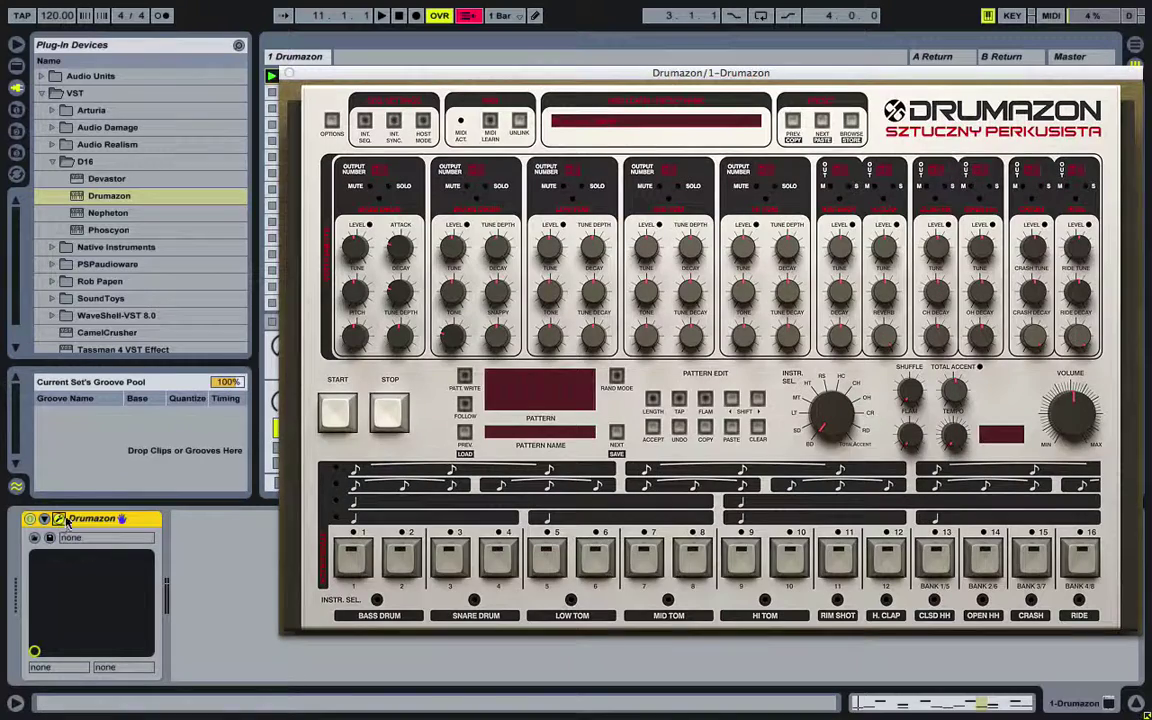
drag(453, 72, 328, 60)
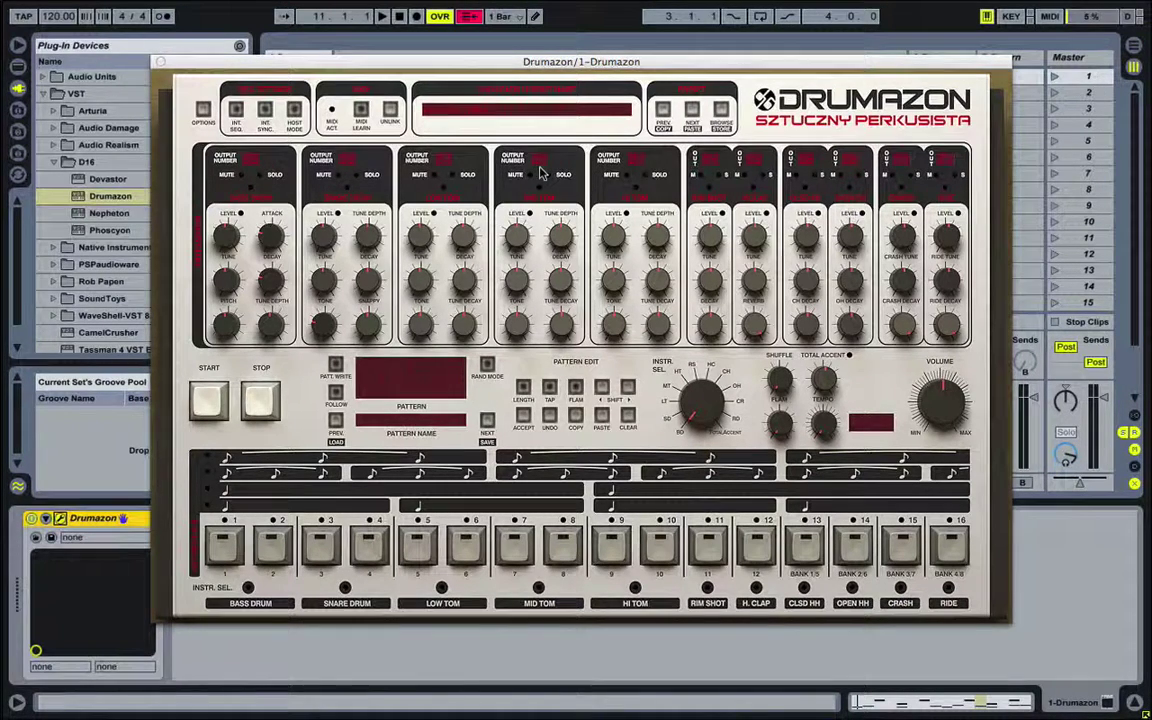
- Close the Drumazon window, relaunch the drum clip and add a 2 Audio track
click(161, 62)
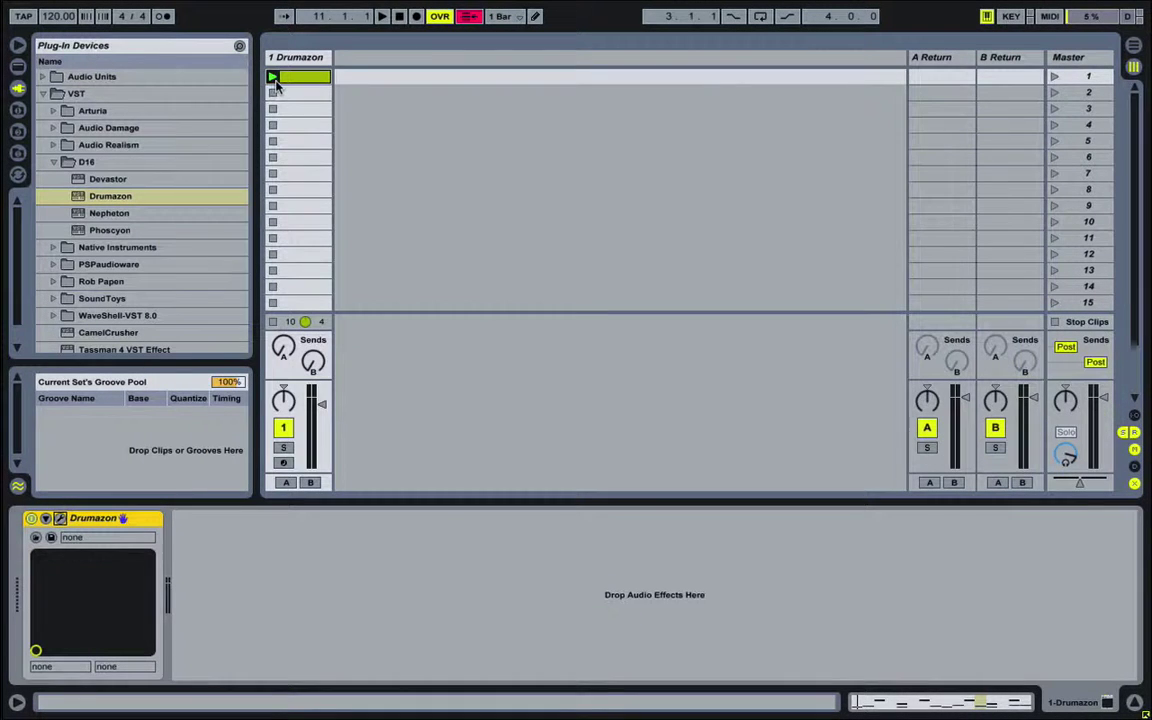
click(274, 79)
key(ctrl+t)
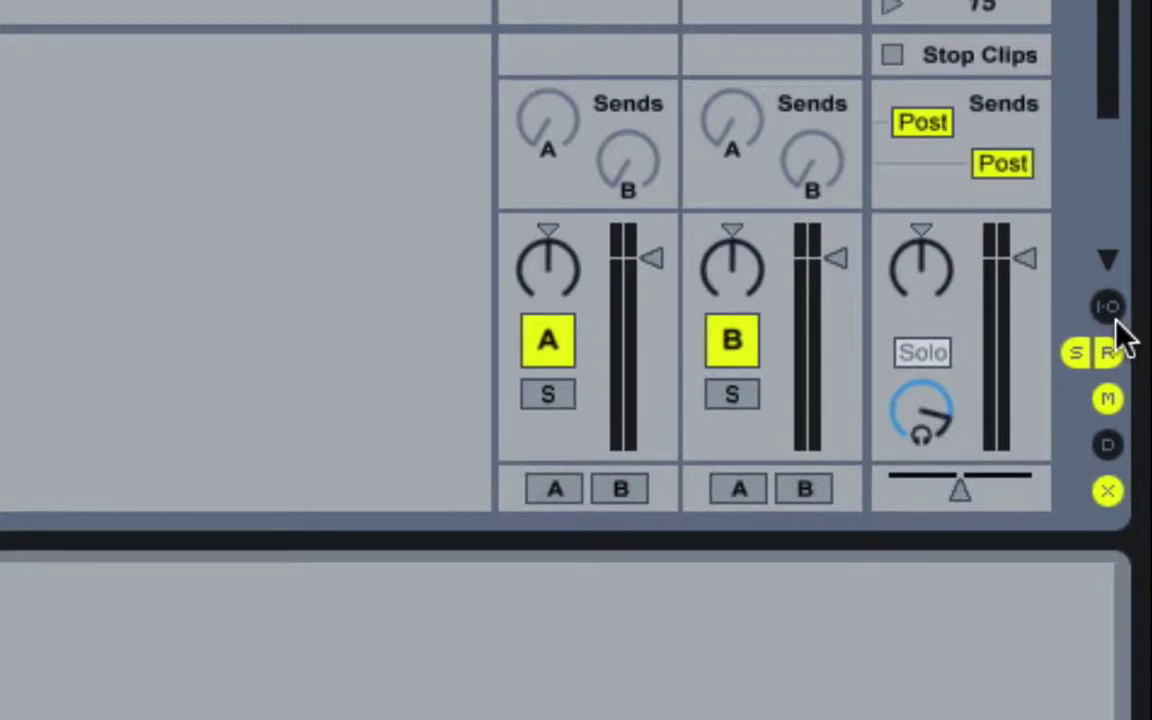
- Route 1-Drumazon's DR2-Drumazon output into 2 Audio with Monitor set to In
click(1112, 314)
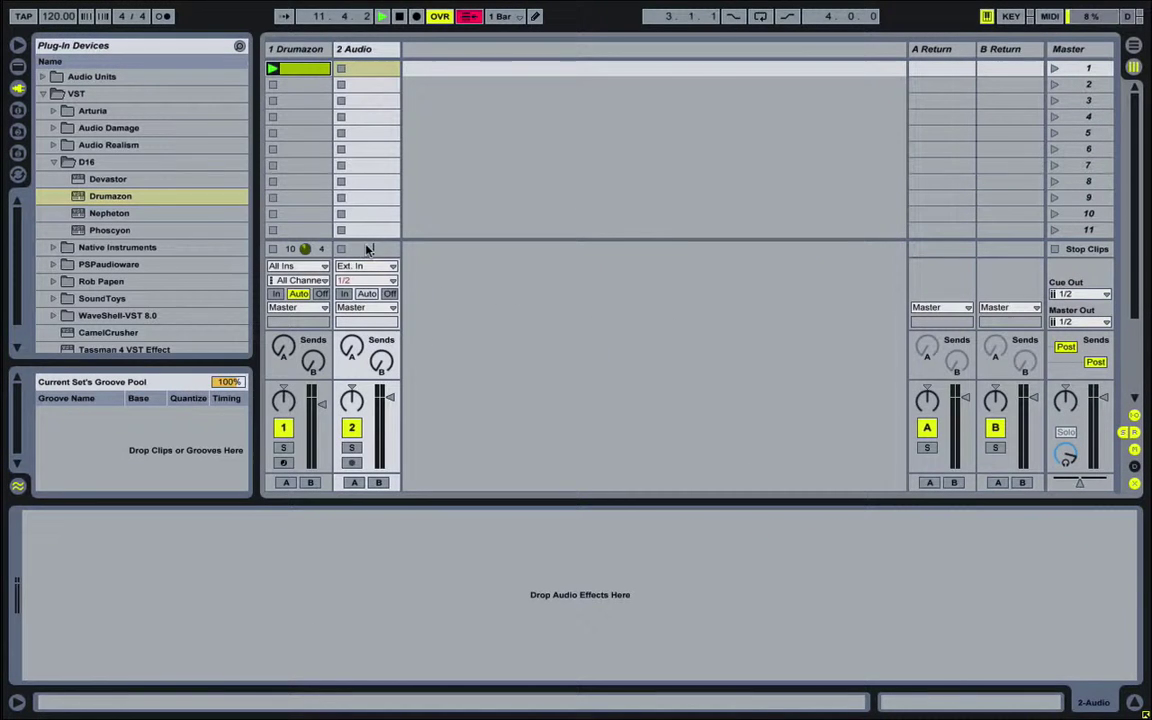
click(390, 268)
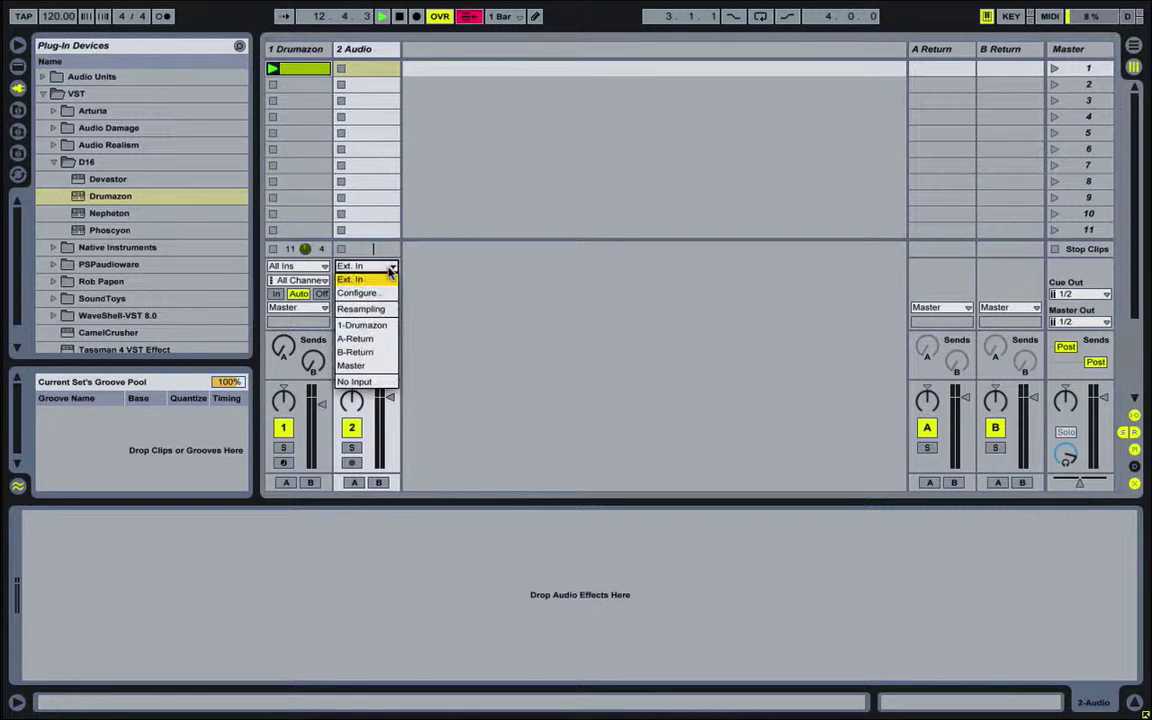
click(390, 326)
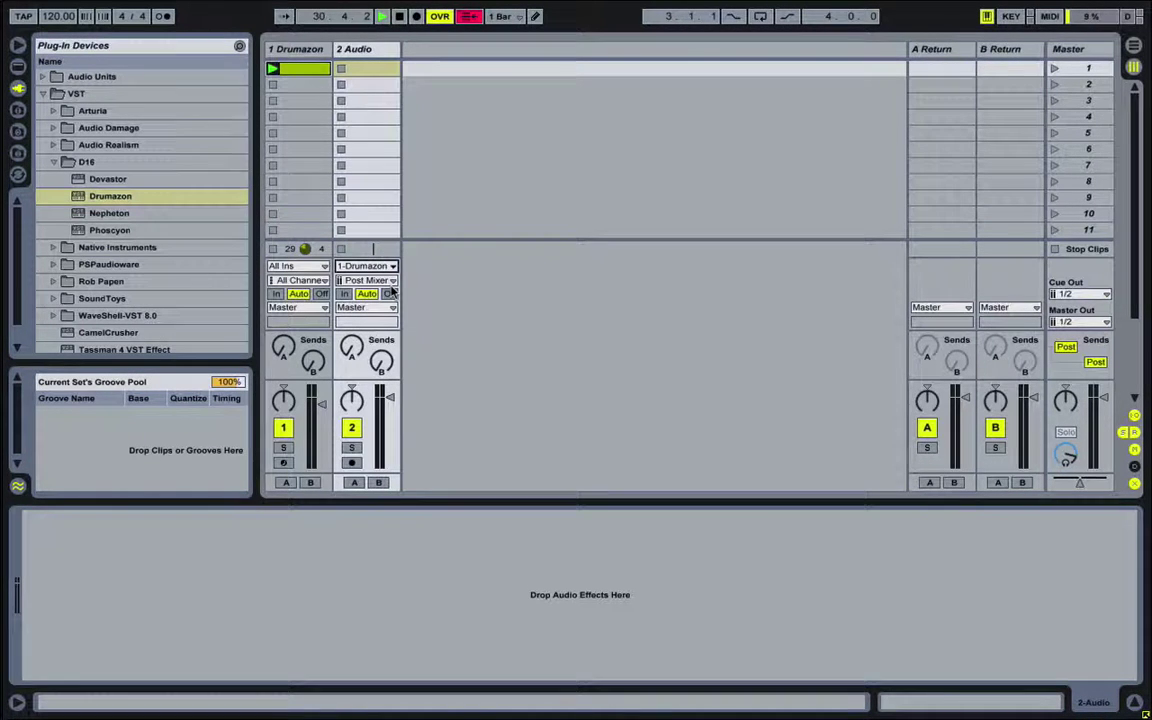
click(392, 284)
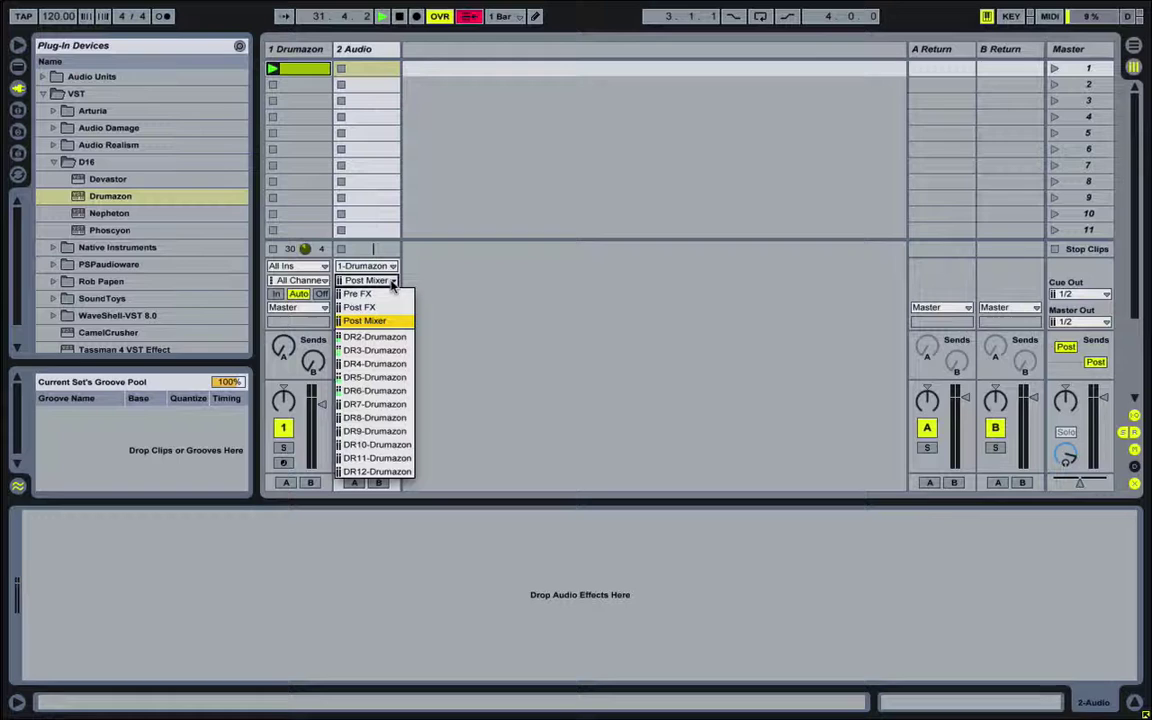
click(394, 340)
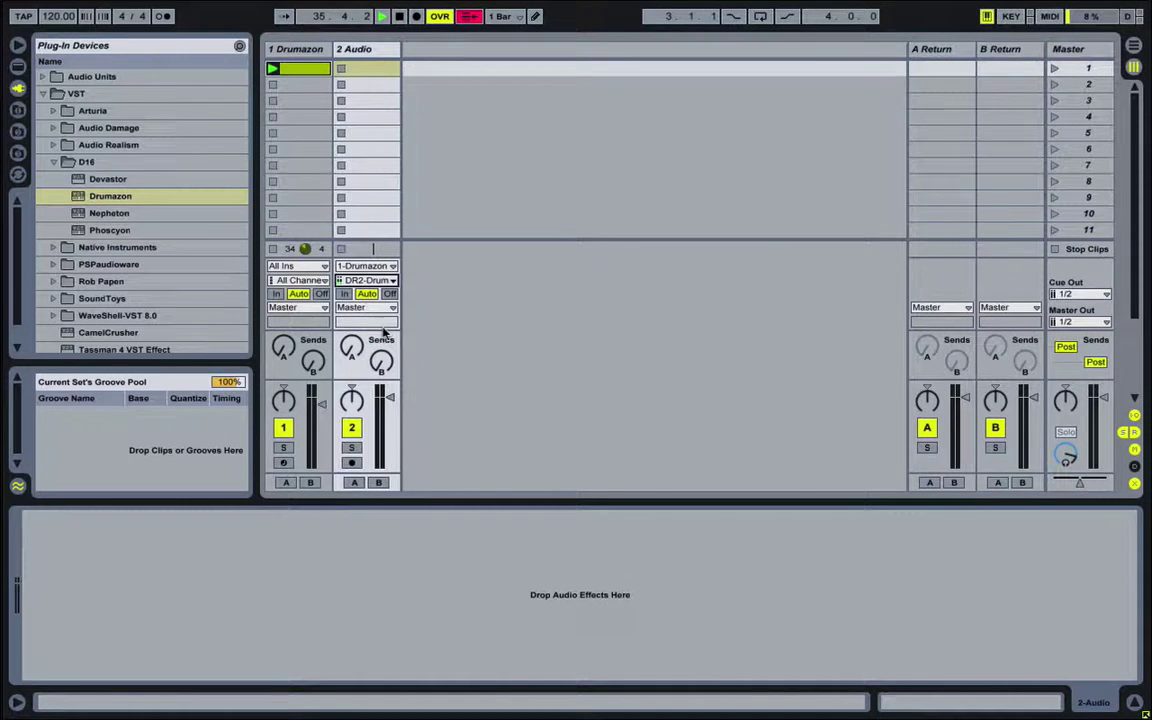
click(343, 294)
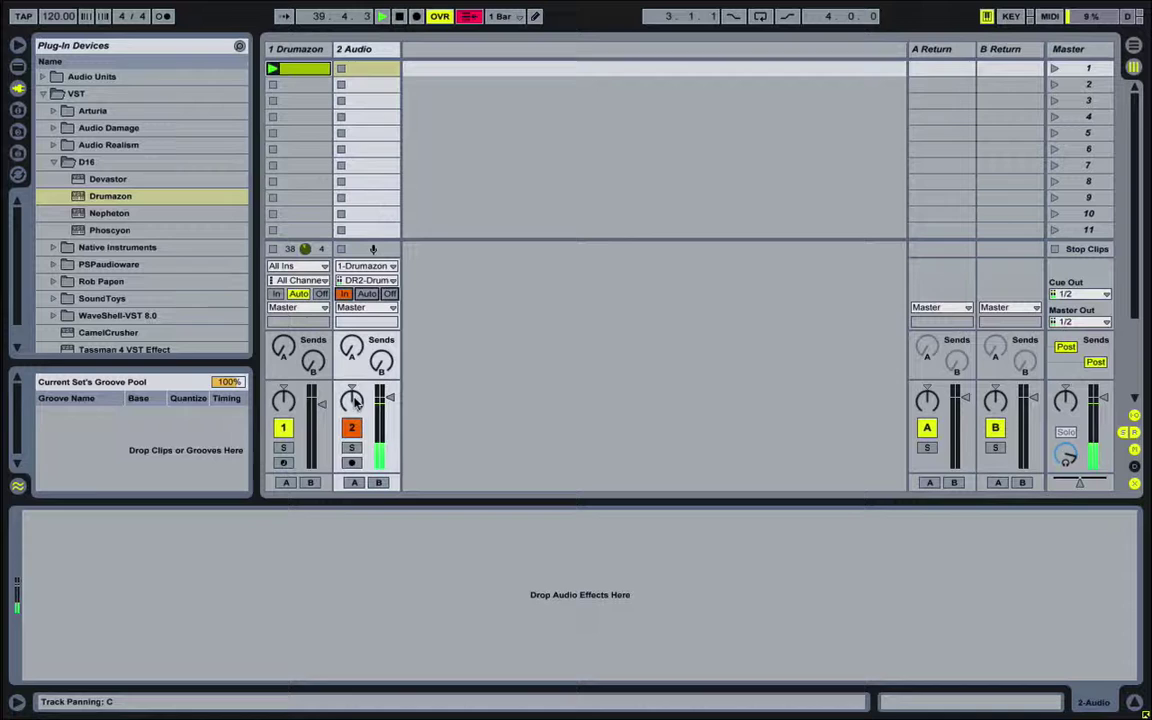
- Add a third audio track fed by DR3 monitoring In, and name tracks Kick and Snare
click(444, 168)
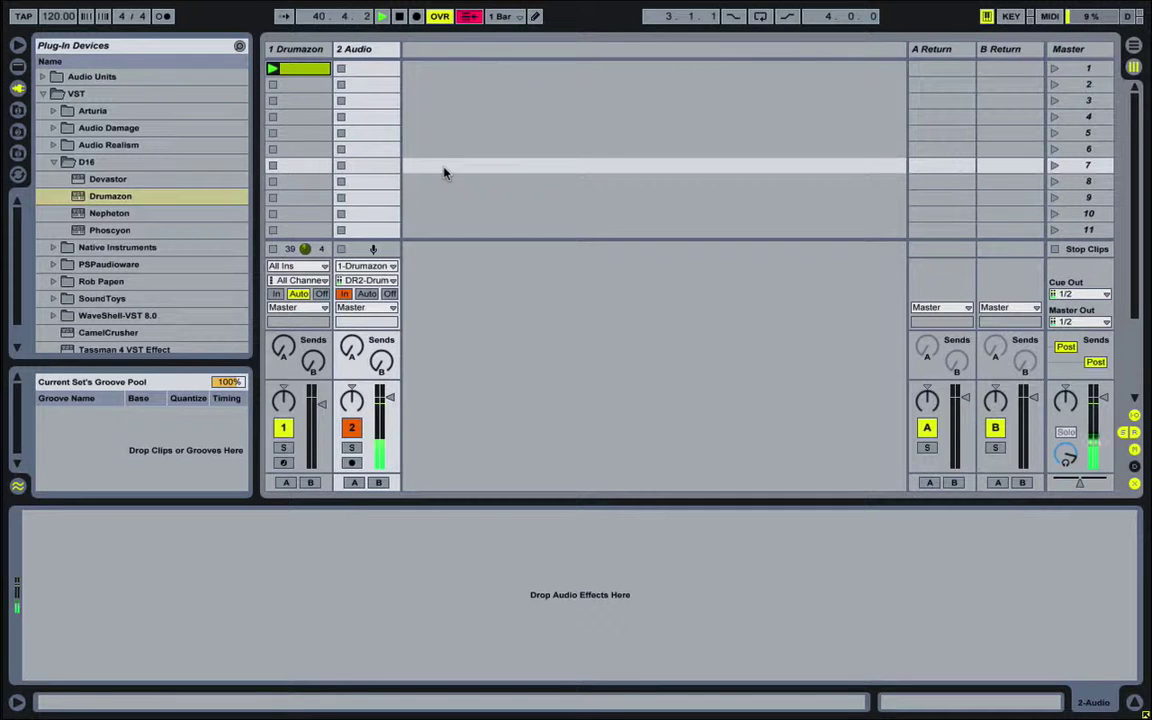
key(super+t)
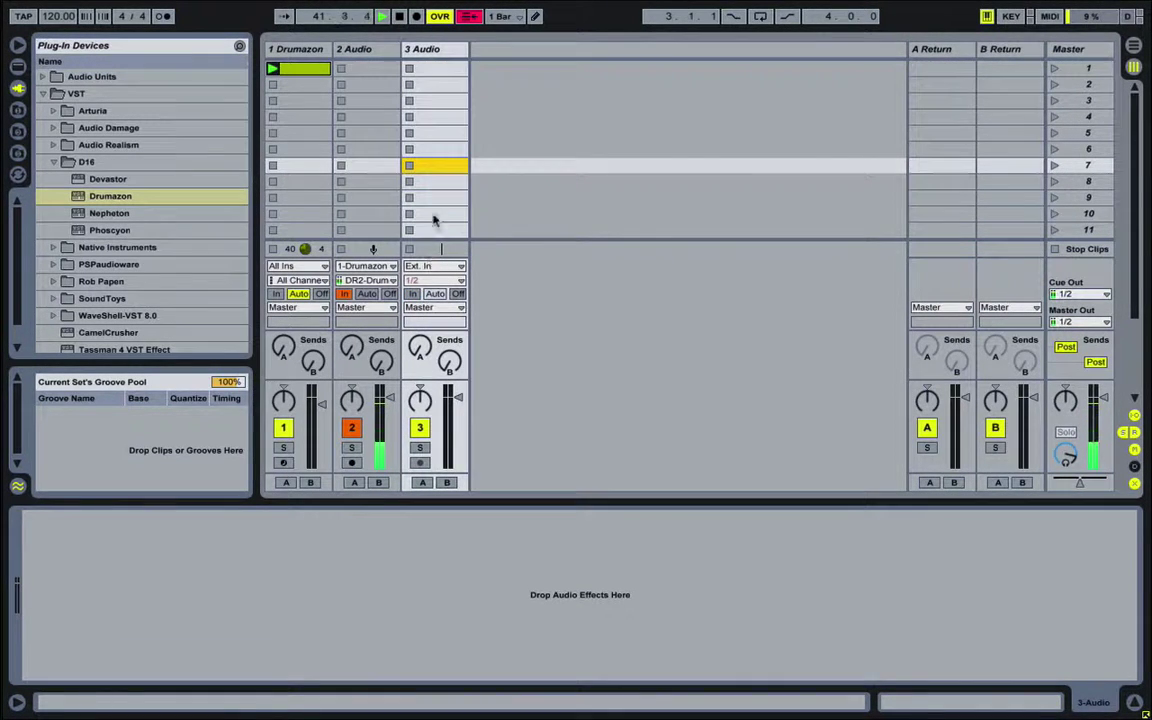
click(434, 266)
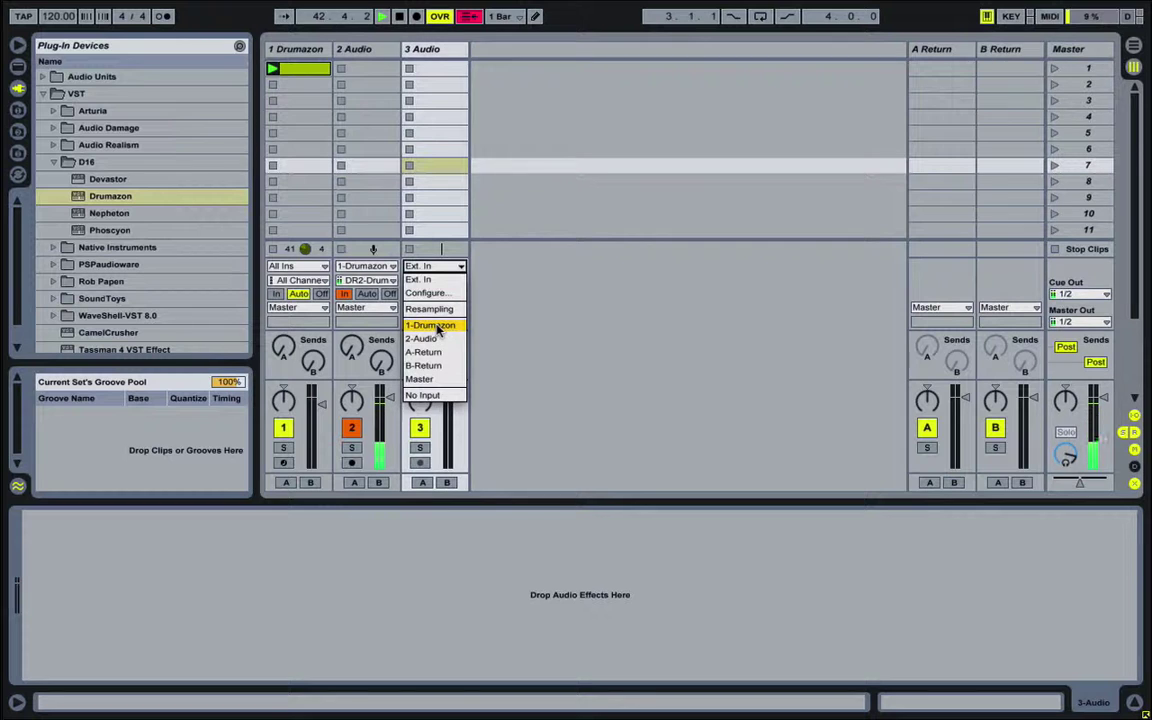
click(437, 330)
click(434, 280)
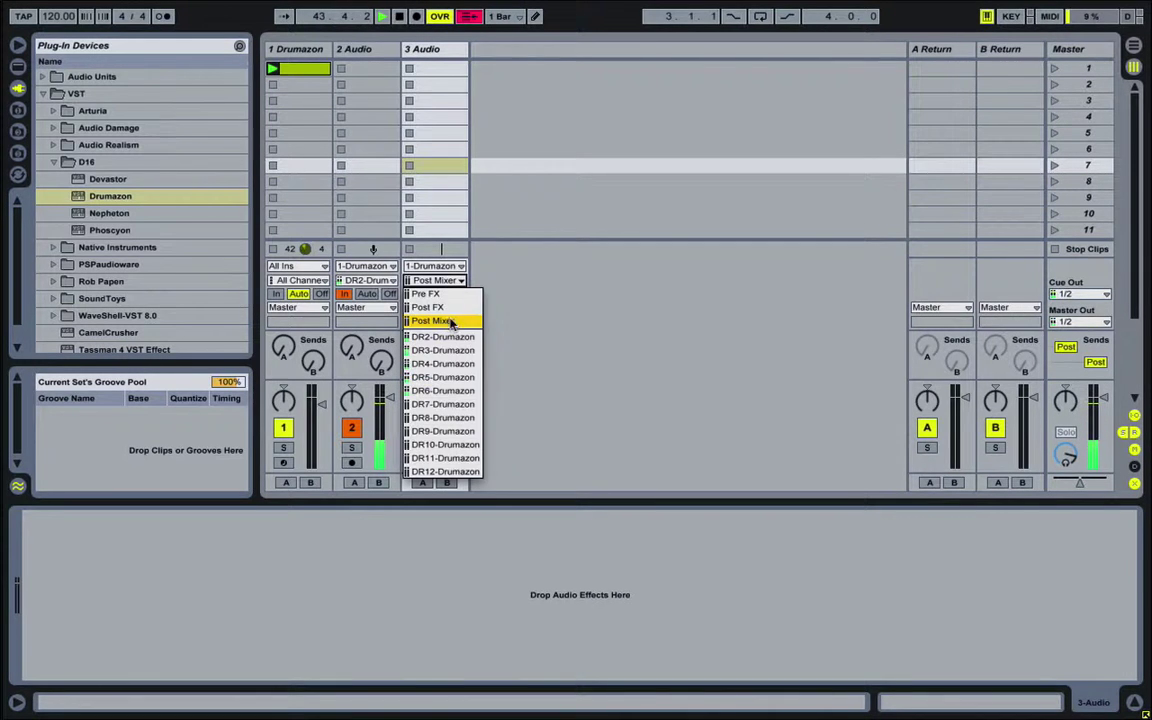
click(447, 350)
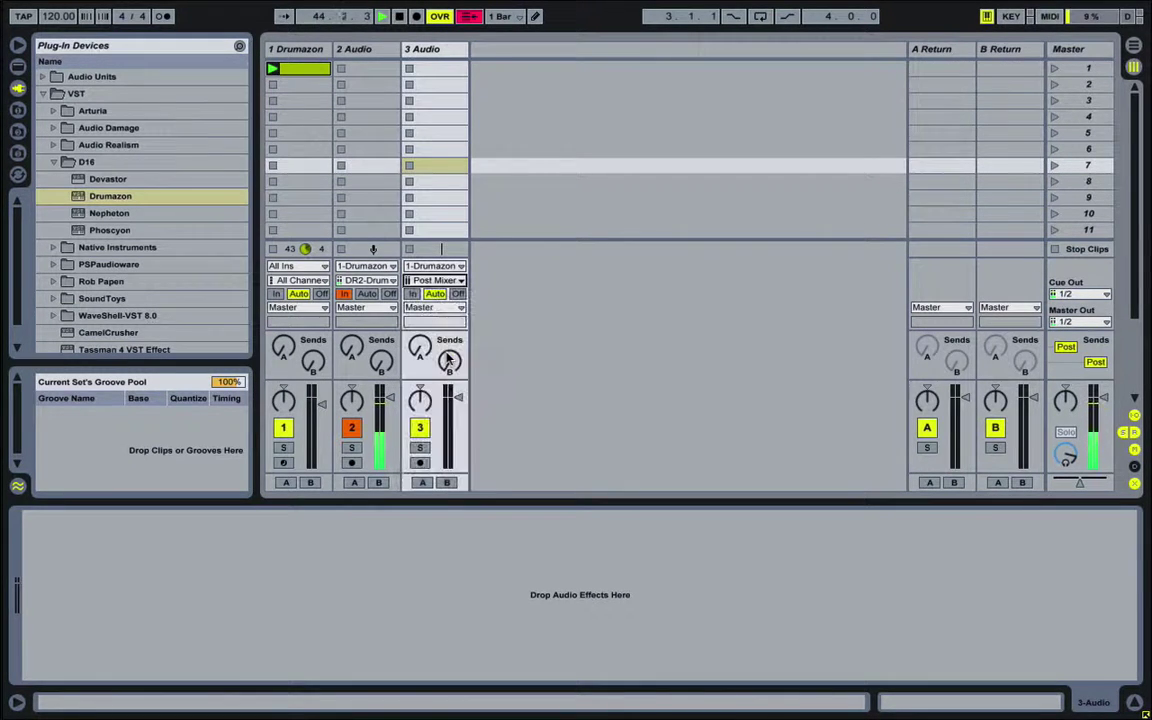
click(413, 294)
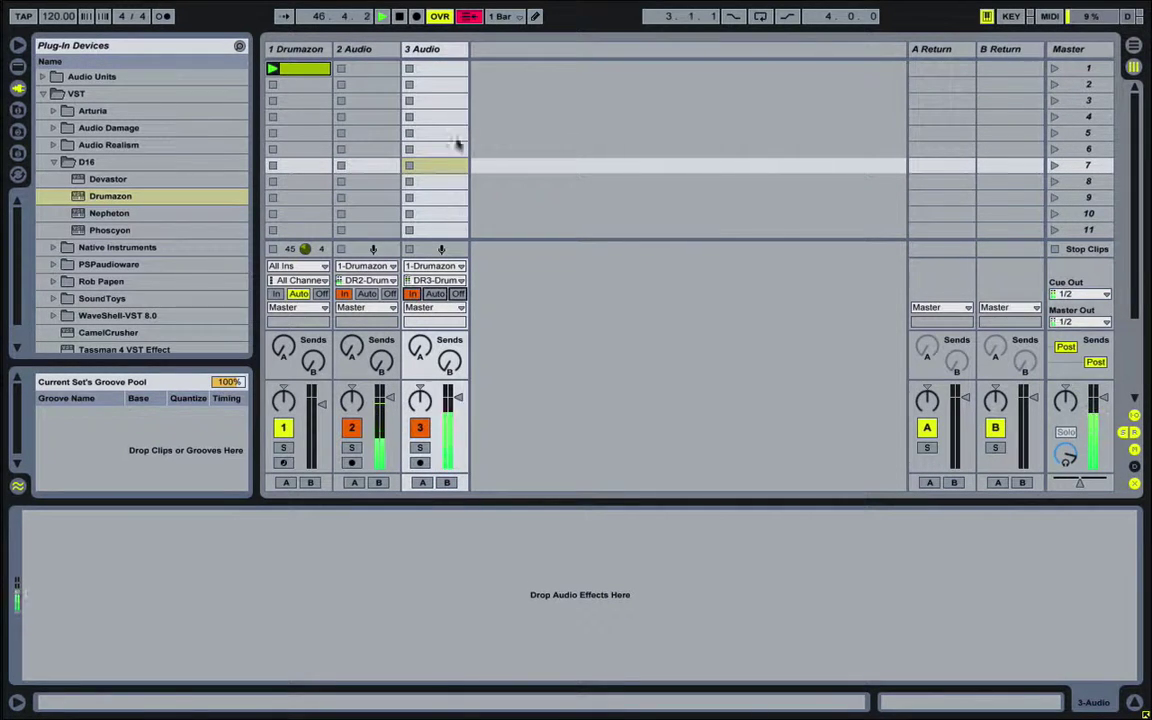
click(366, 48)
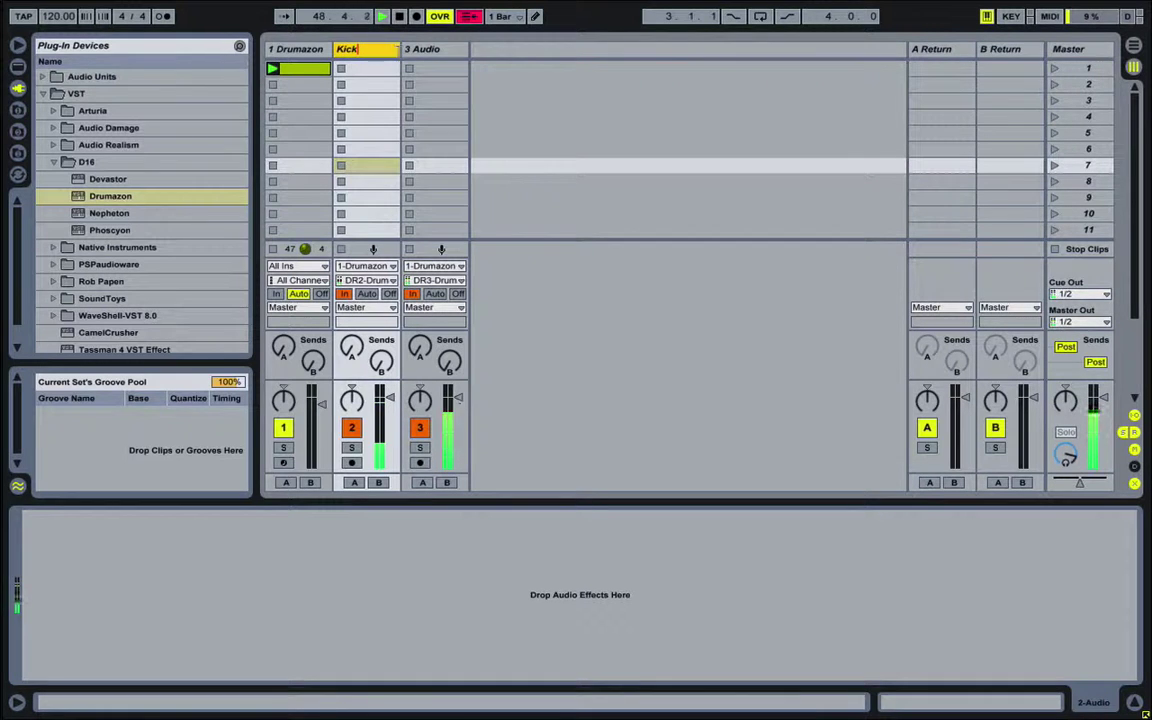
key(Tab)
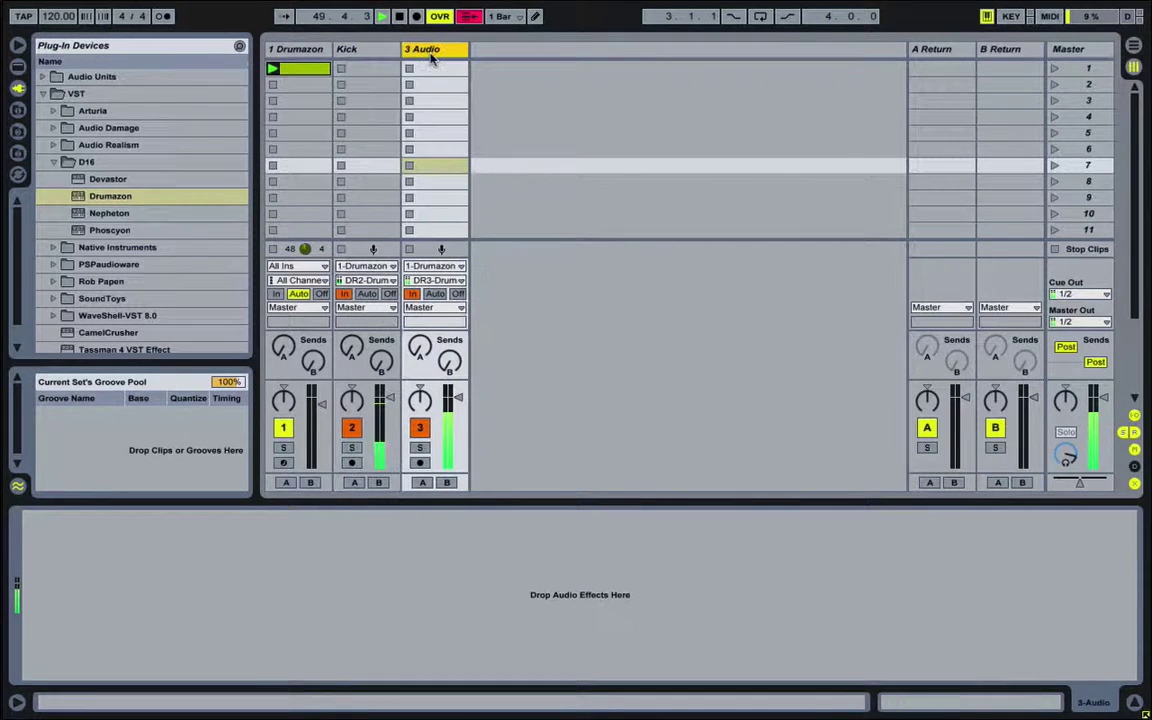
text(Snare)
click(492, 86)
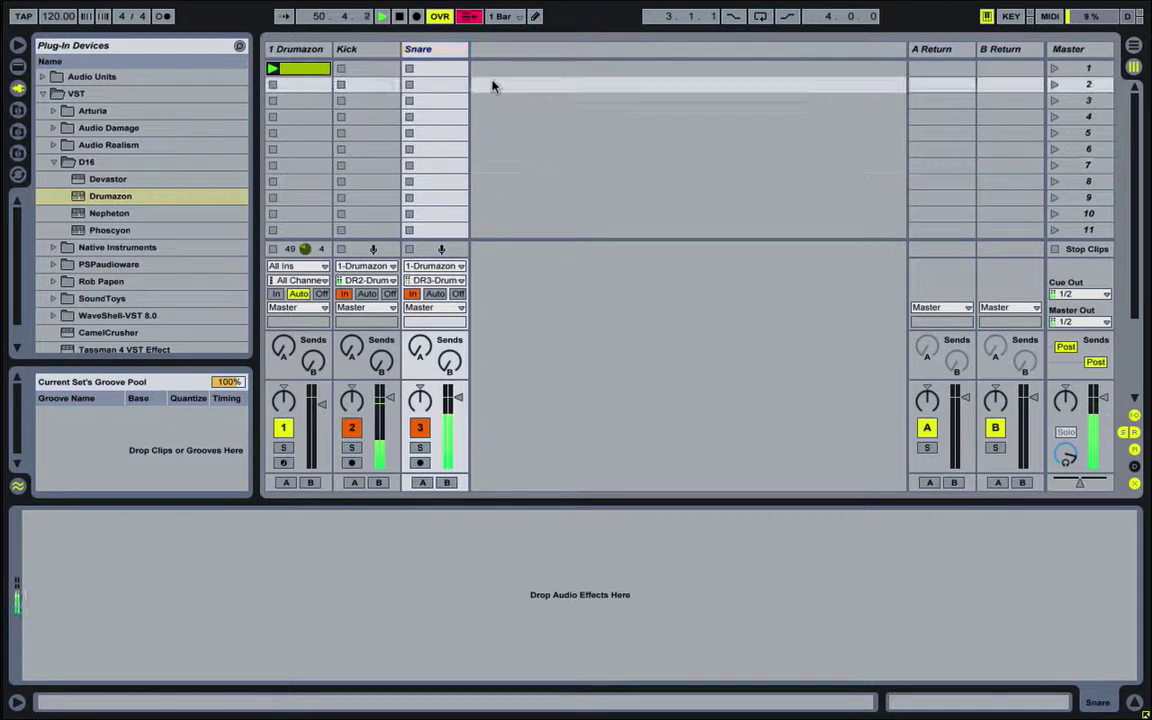
- Add a fourth audio track fed by Drumazon DR4, monitoring In, named Rim
key(ctrl+t)
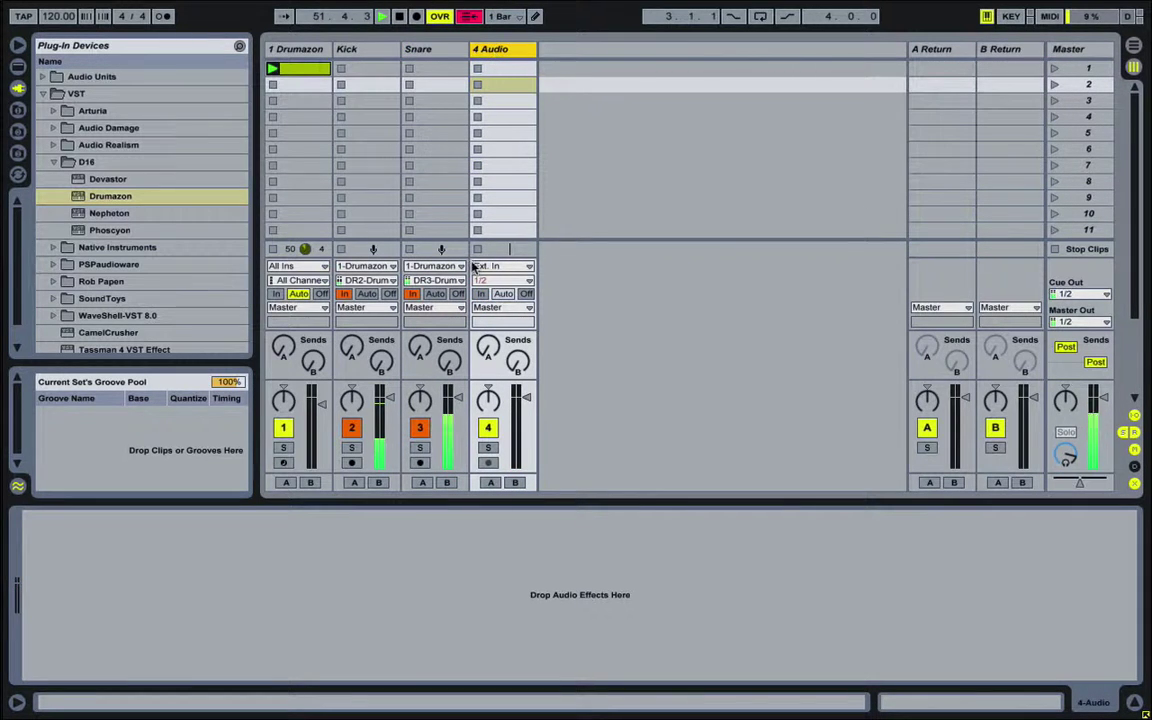
click(488, 265)
click(497, 325)
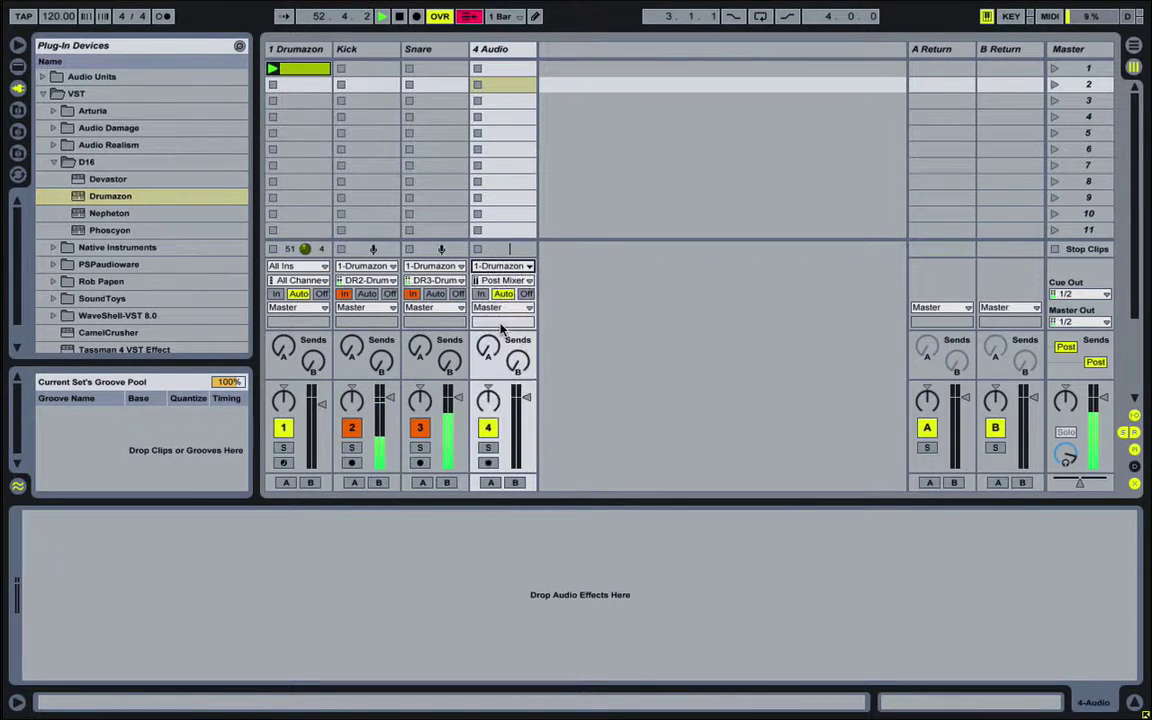
click(493, 281)
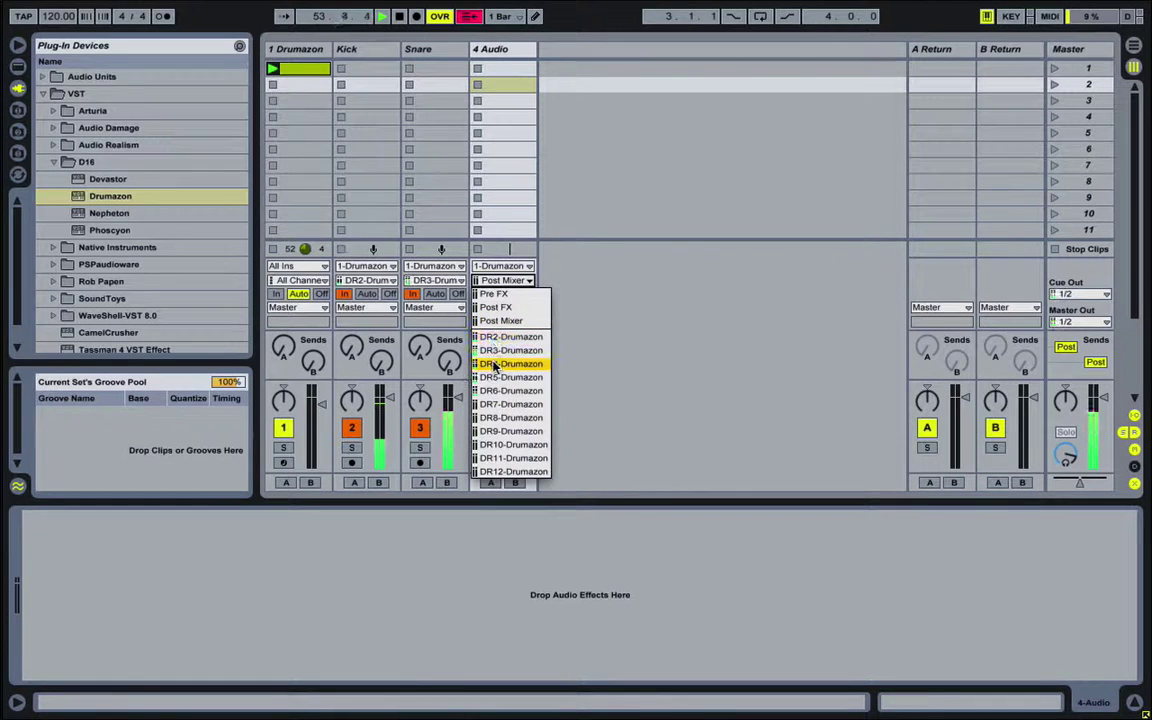
click(494, 364)
click(481, 295)
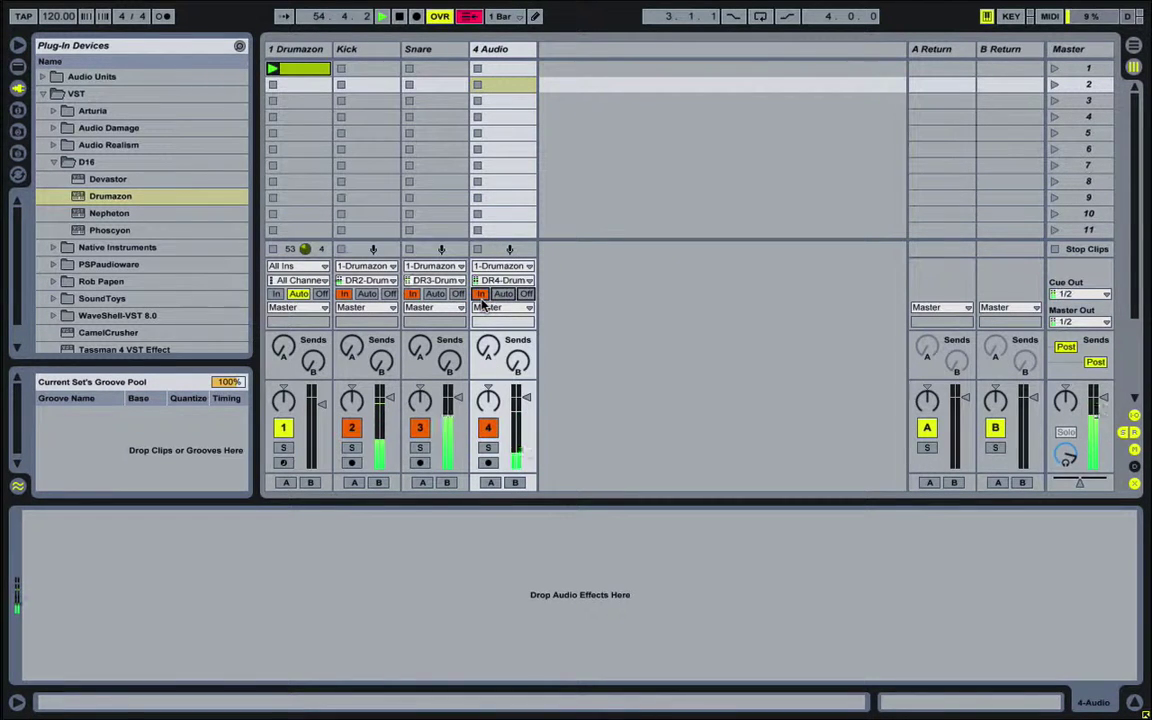
click(506, 51)
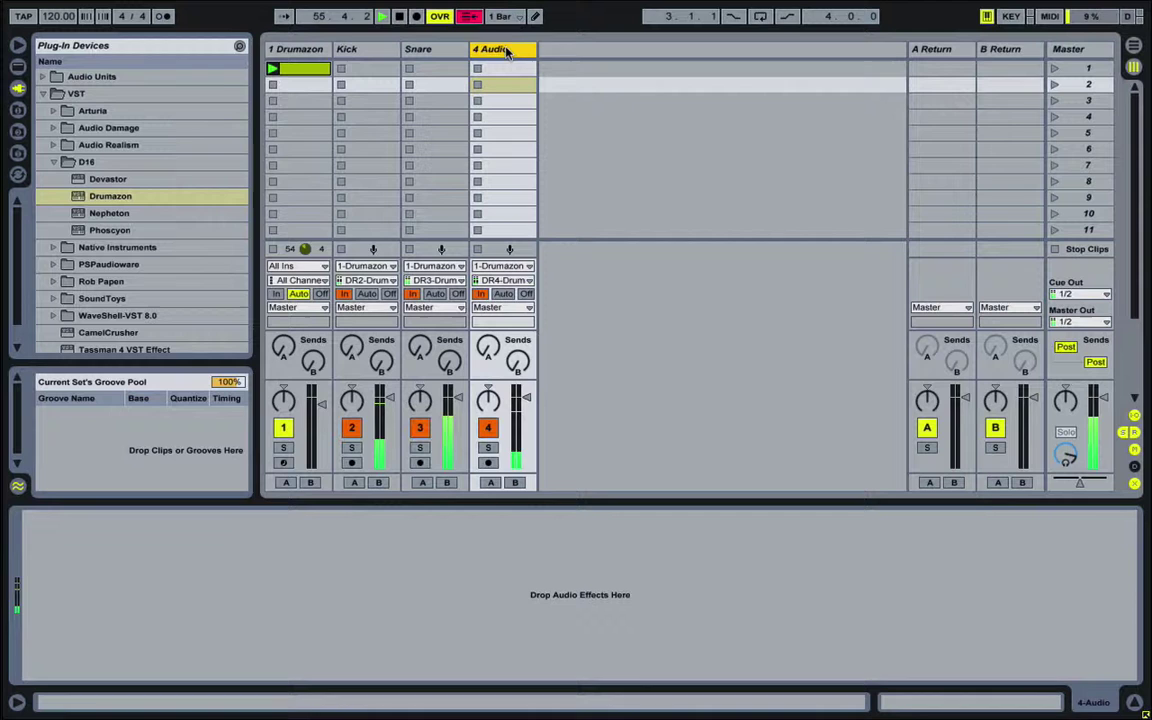
key(super+r)
text(Rim)
key(Return)
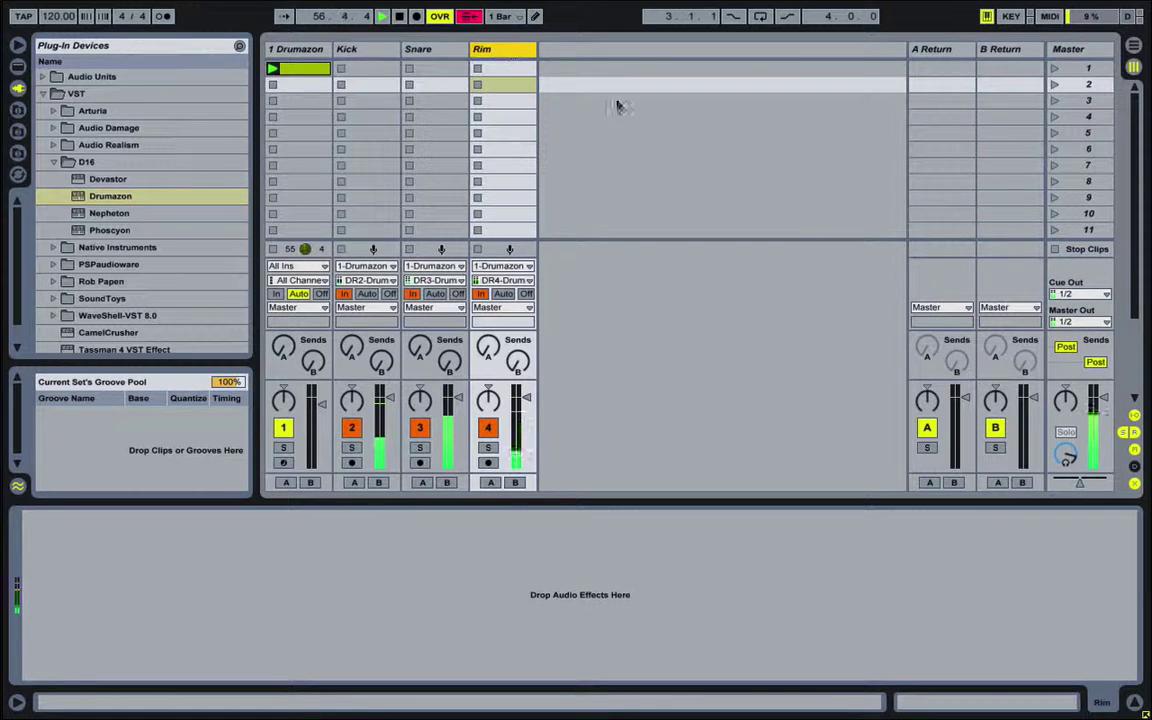
click(638, 121)
- Add a fifth audio track fed by Drumazon DR5, monitoring In, named Clap
key(super+t)
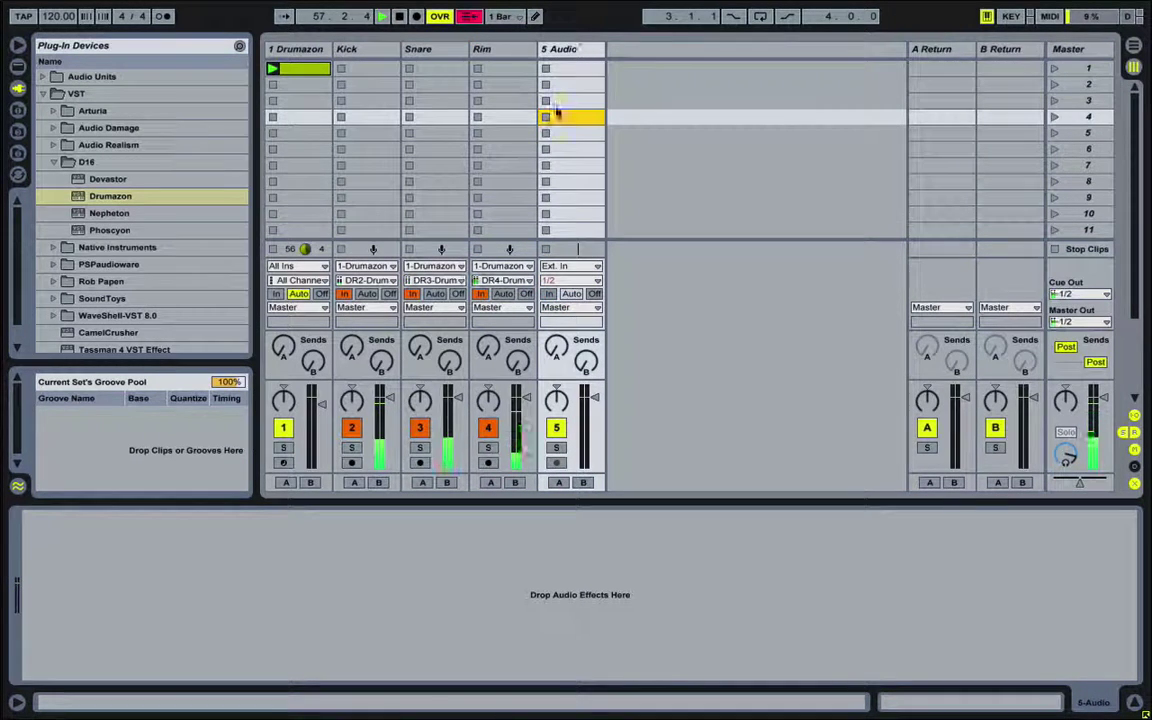
click(586, 266)
click(566, 326)
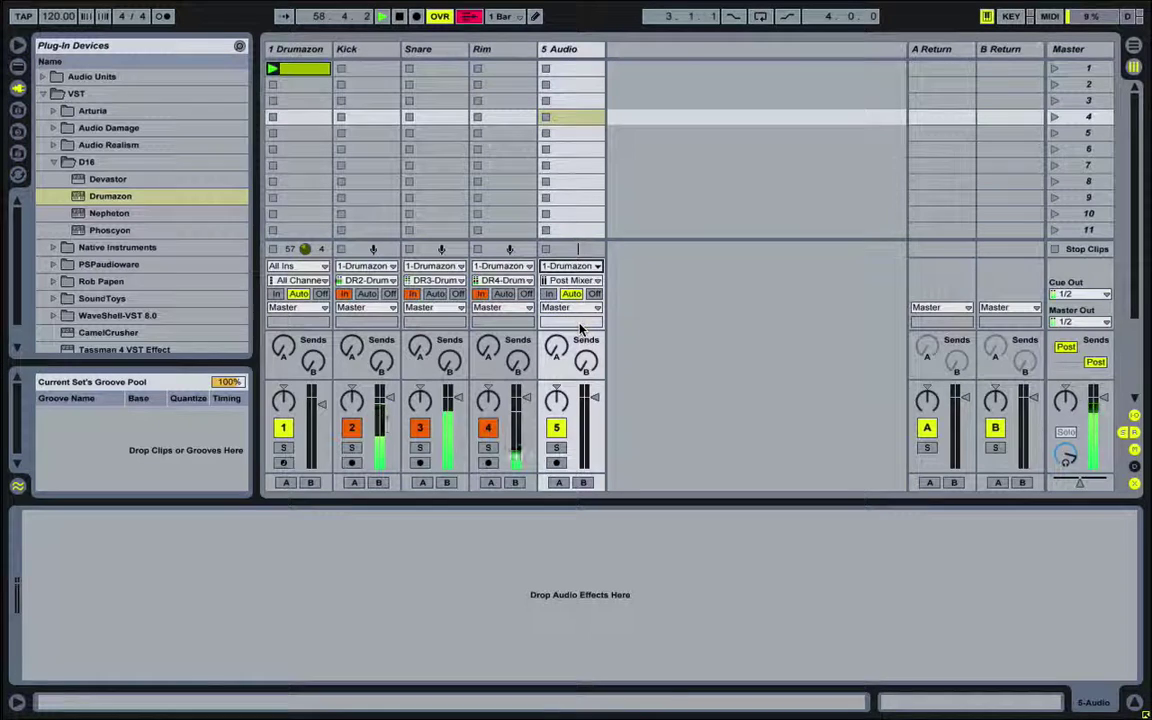
click(575, 280)
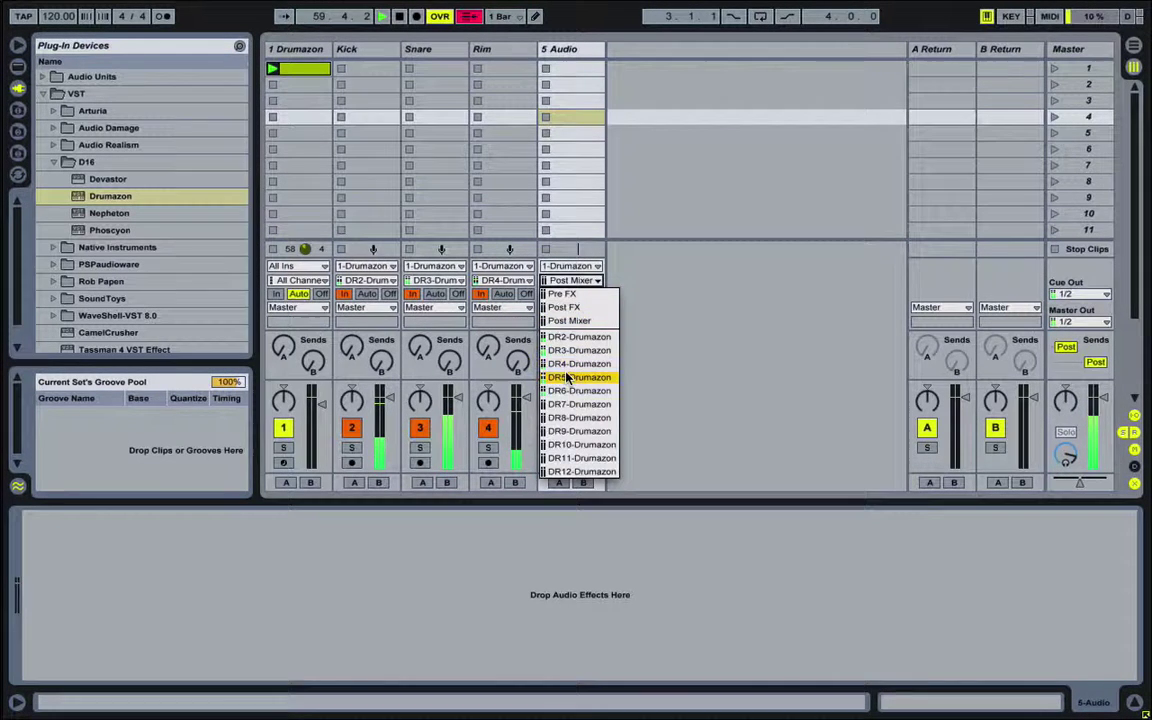
click(573, 377)
click(548, 295)
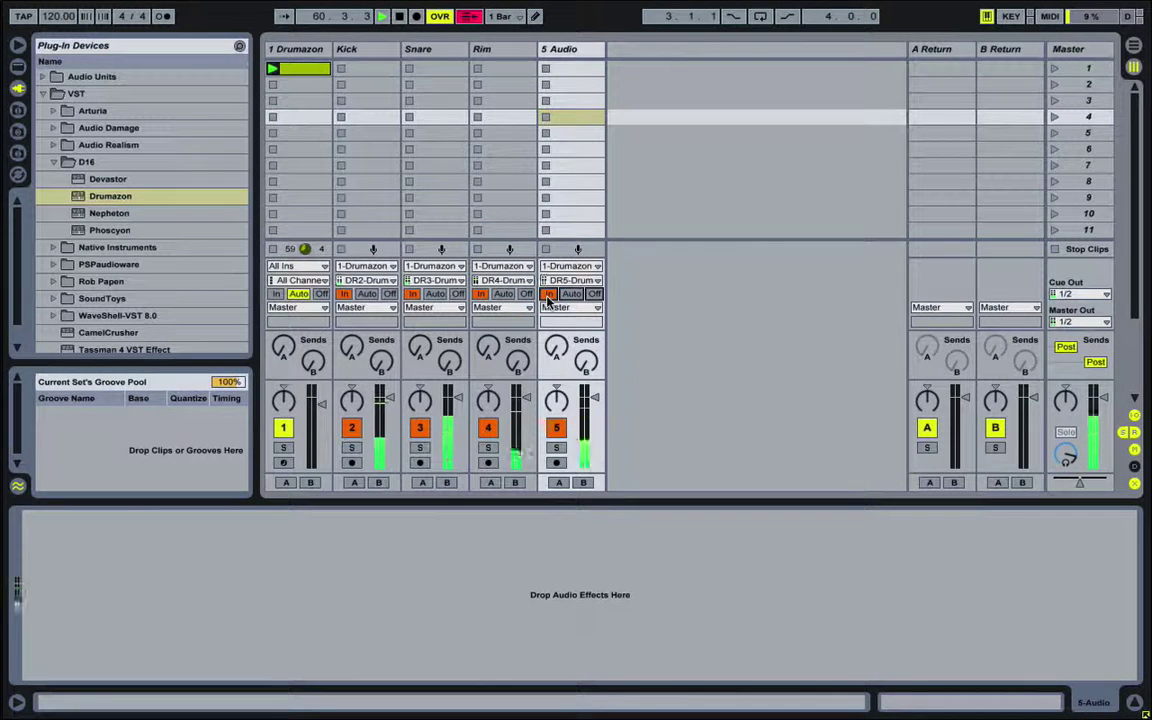
double_click(576, 49)
text(Clap)
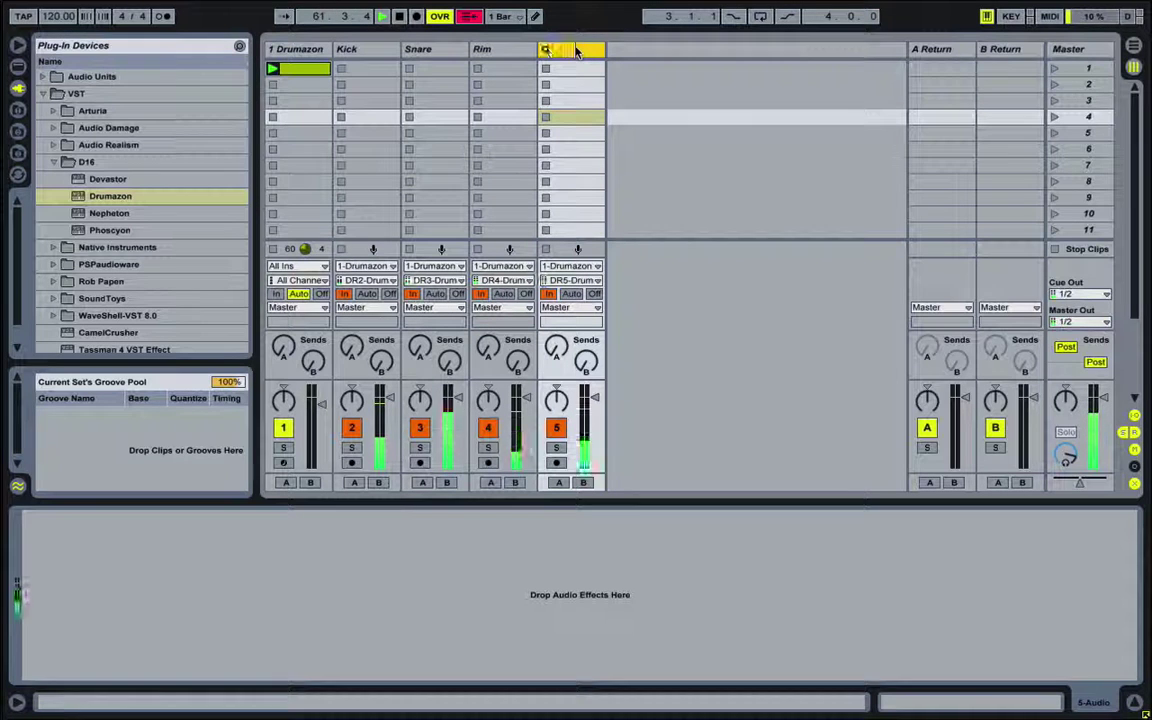
click(657, 102)
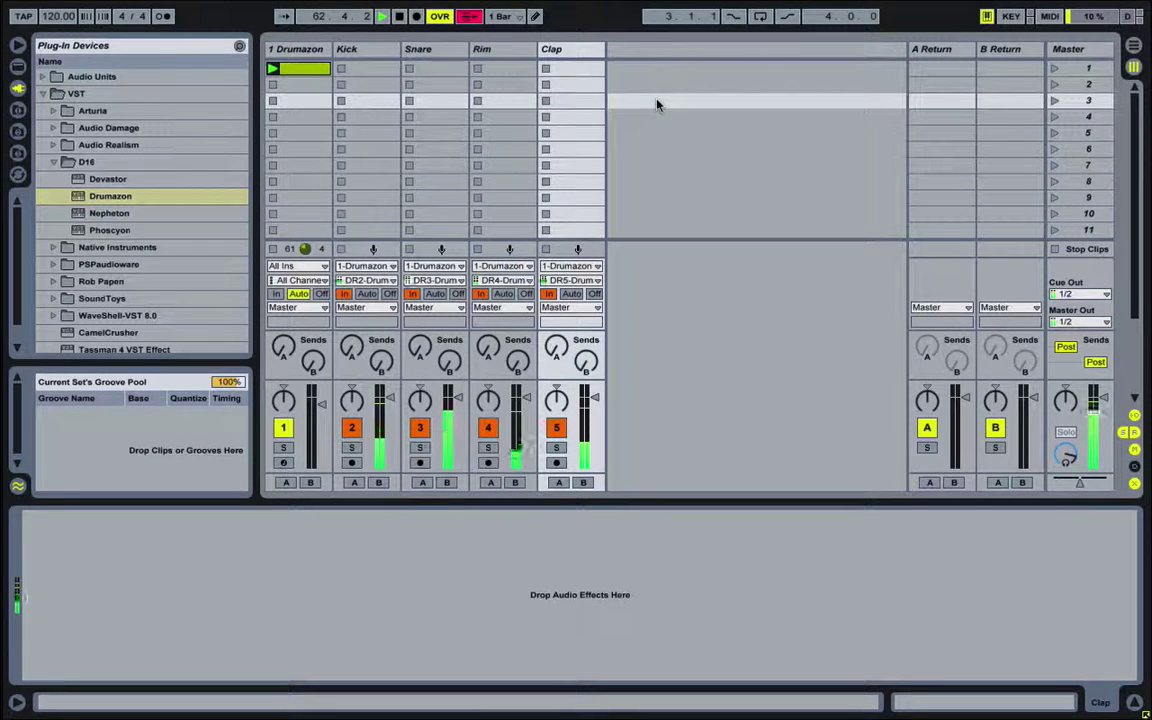
- Add a Hats audio track fed by Drumazon DR6 with Monitor set to In
key(ctrl+t)
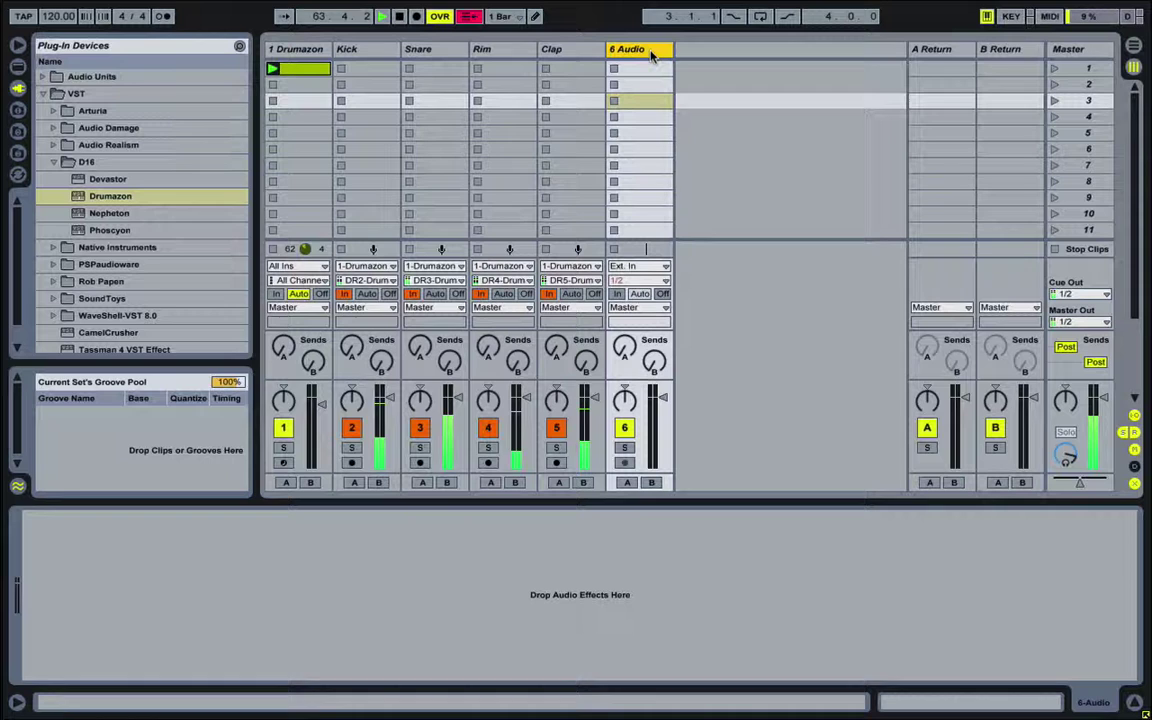
double_click(630, 49)
text(Hats)
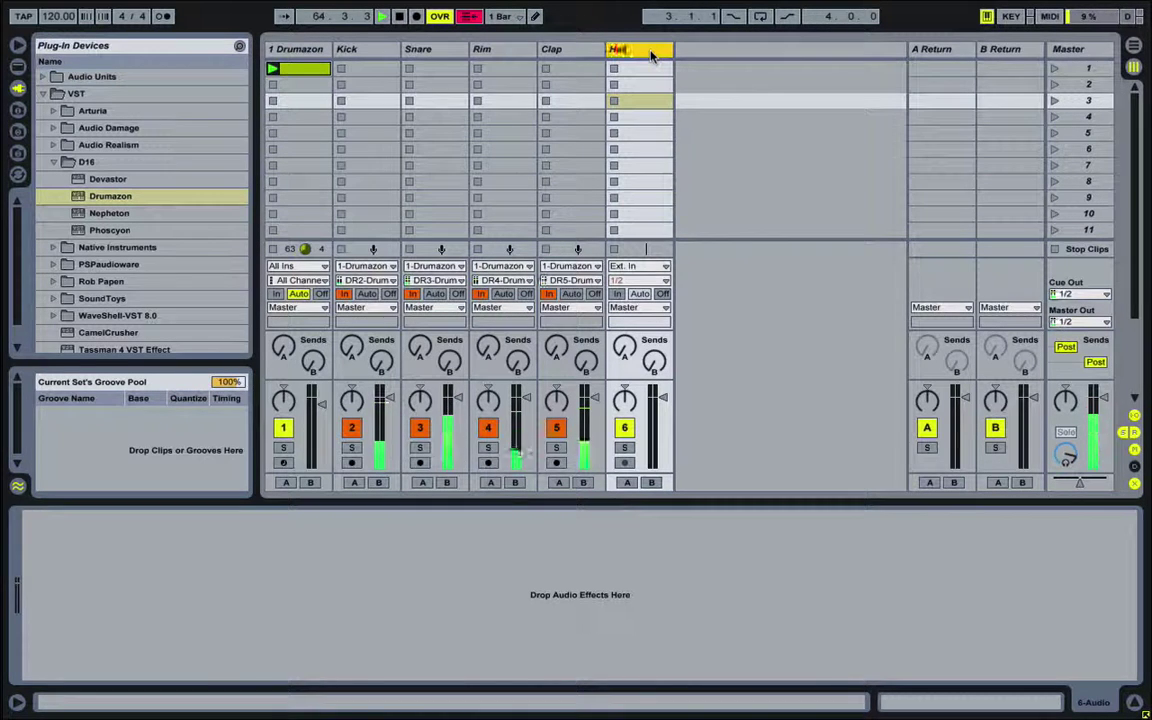
click(638, 266)
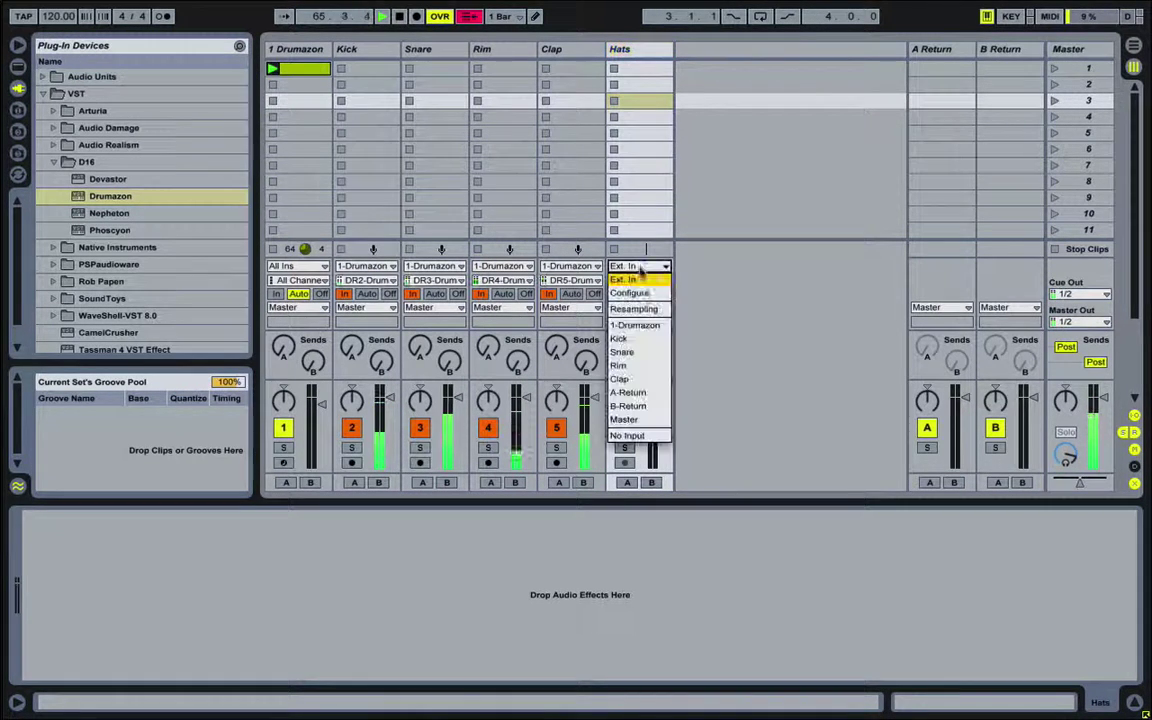
click(646, 330)
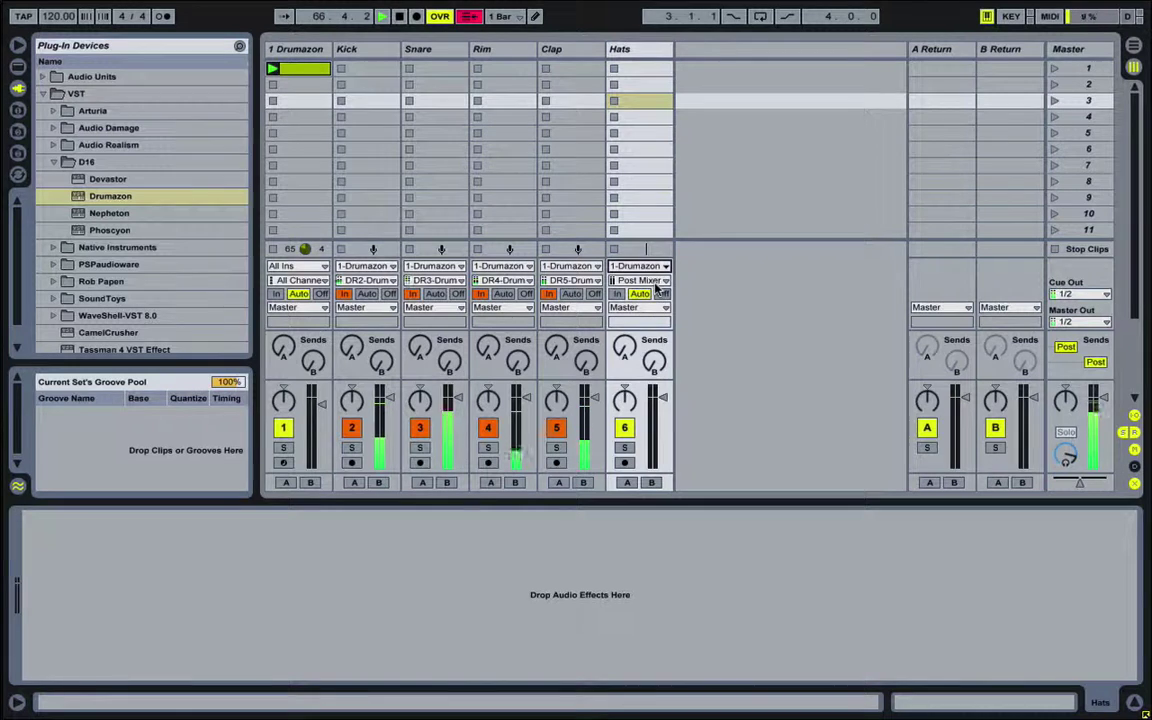
click(657, 283)
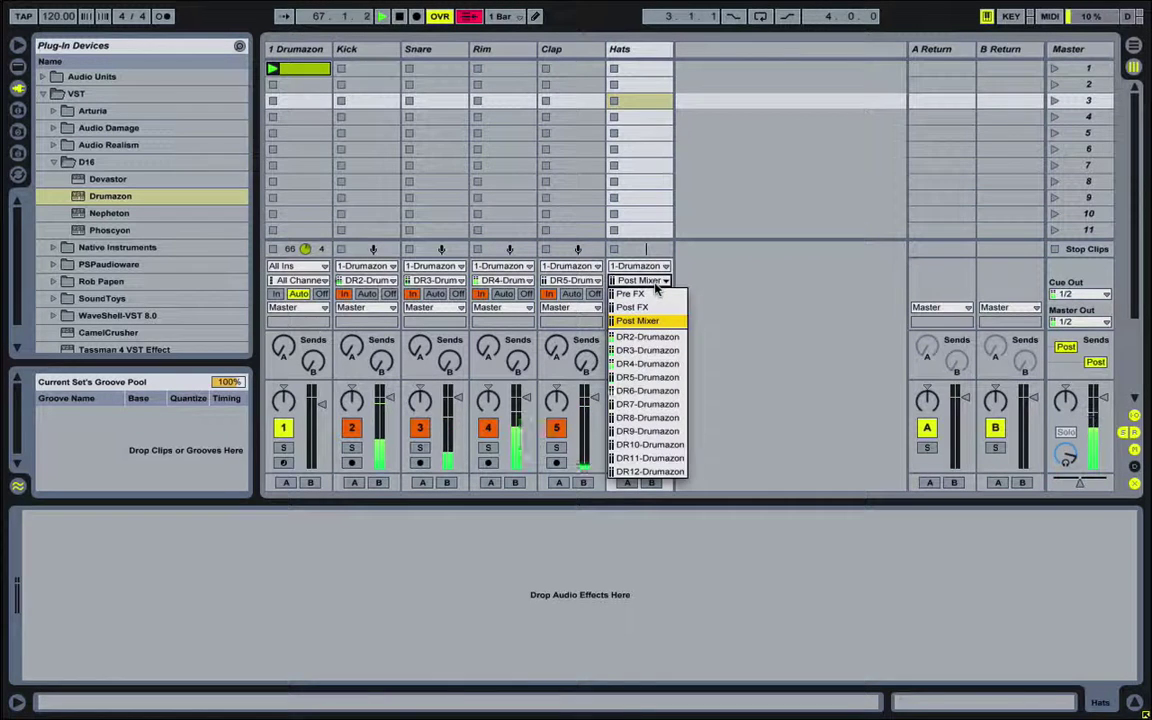
click(645, 391)
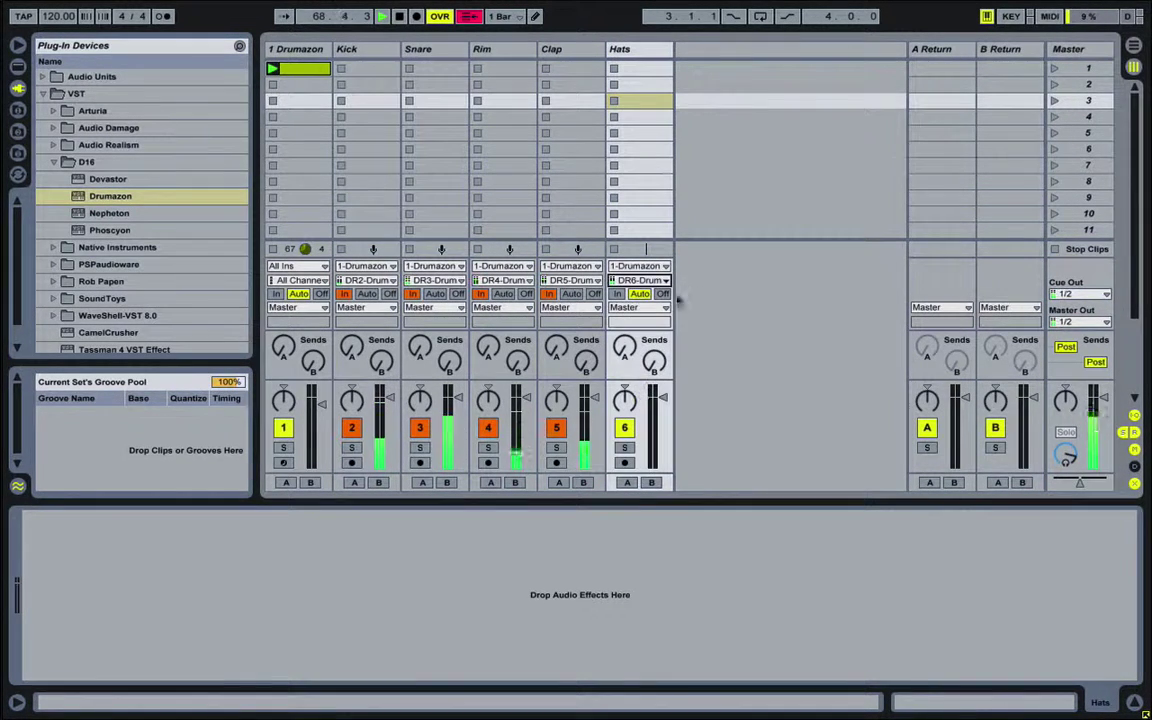
click(618, 295)
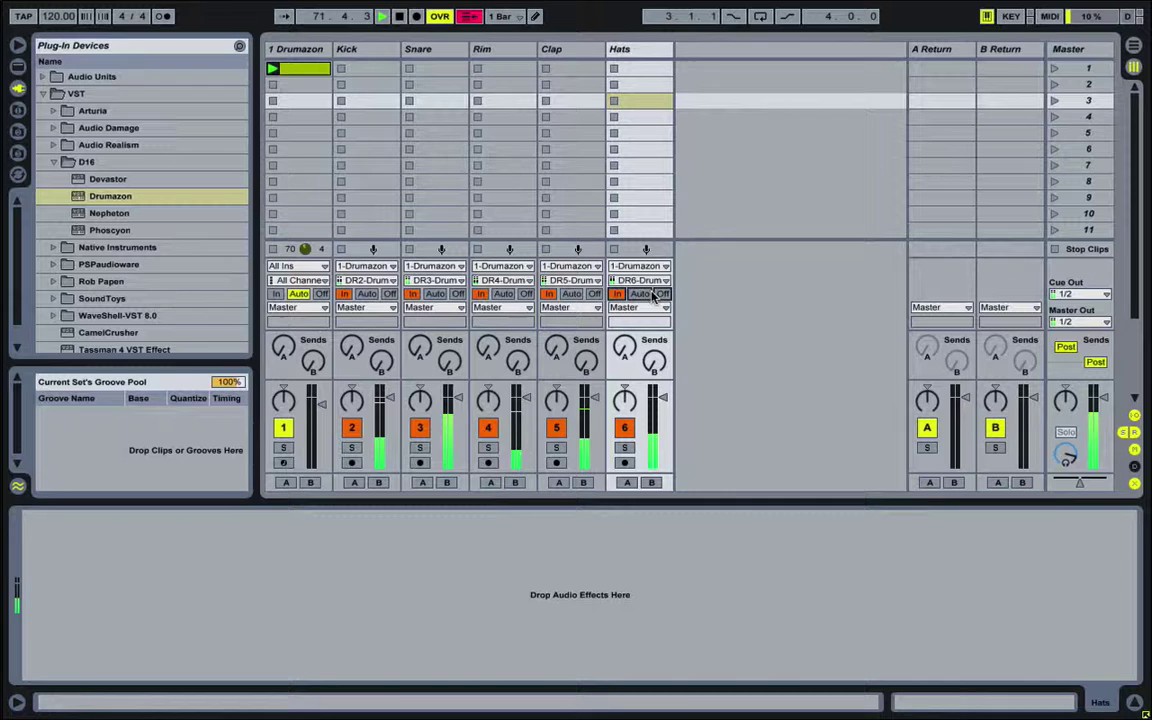
- Select the tracks from 1 Drumazon through Hats and group all six with Cmd+G
click(307, 48)
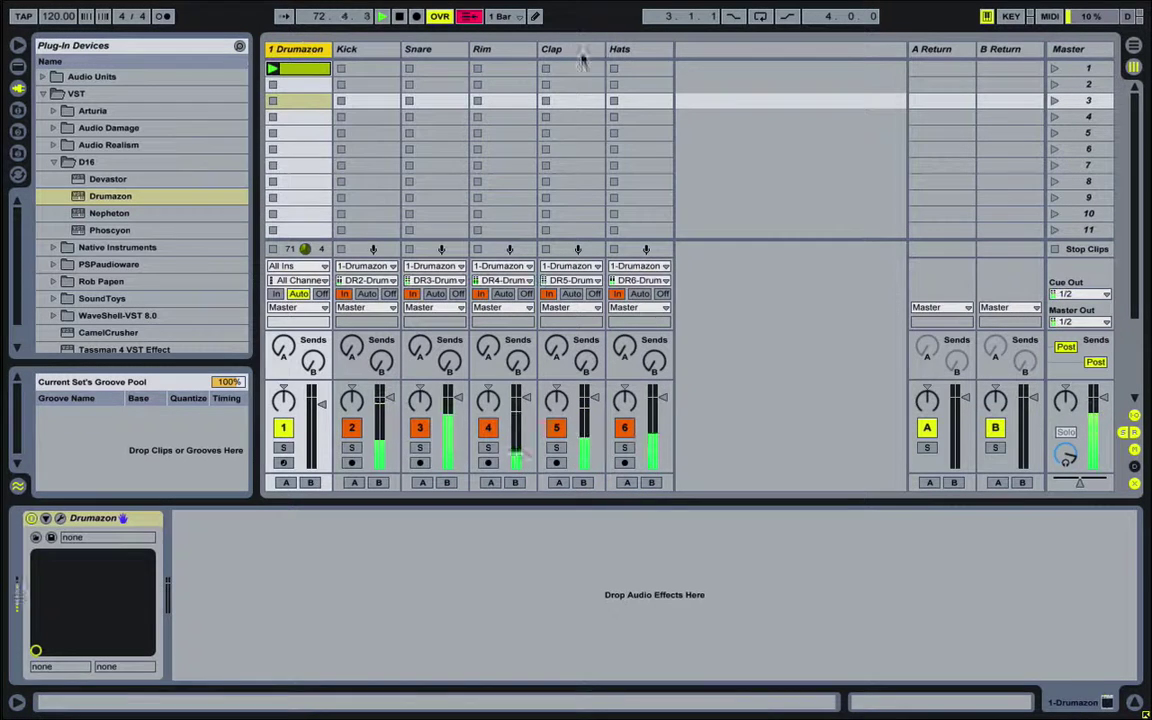
shift+click(642, 52)
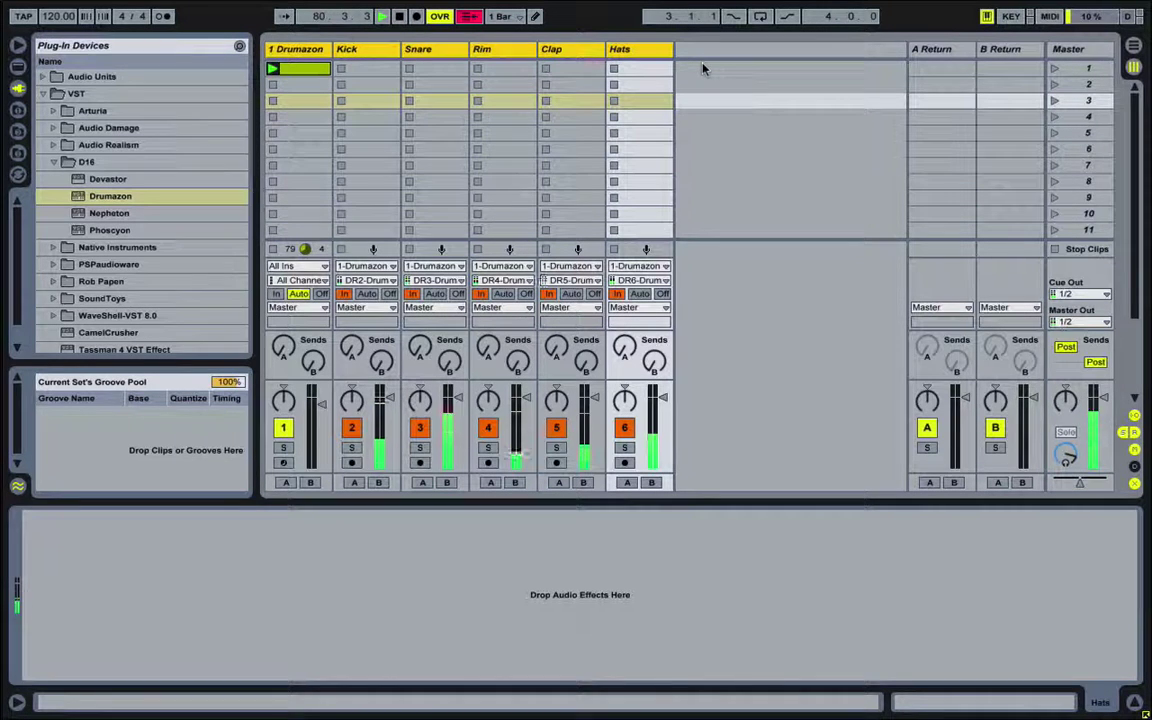
key(ctrl+g)
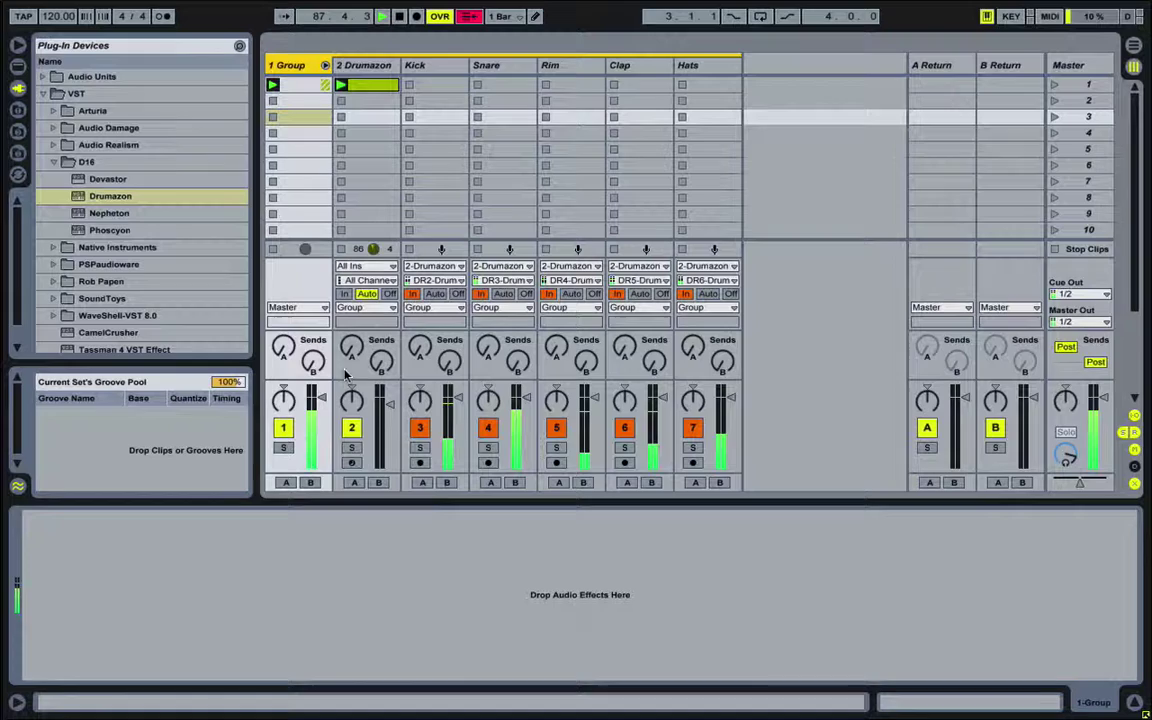
- Open the 2 Drumazon track's plug-in editor, then close it to show the device
click(345, 65)
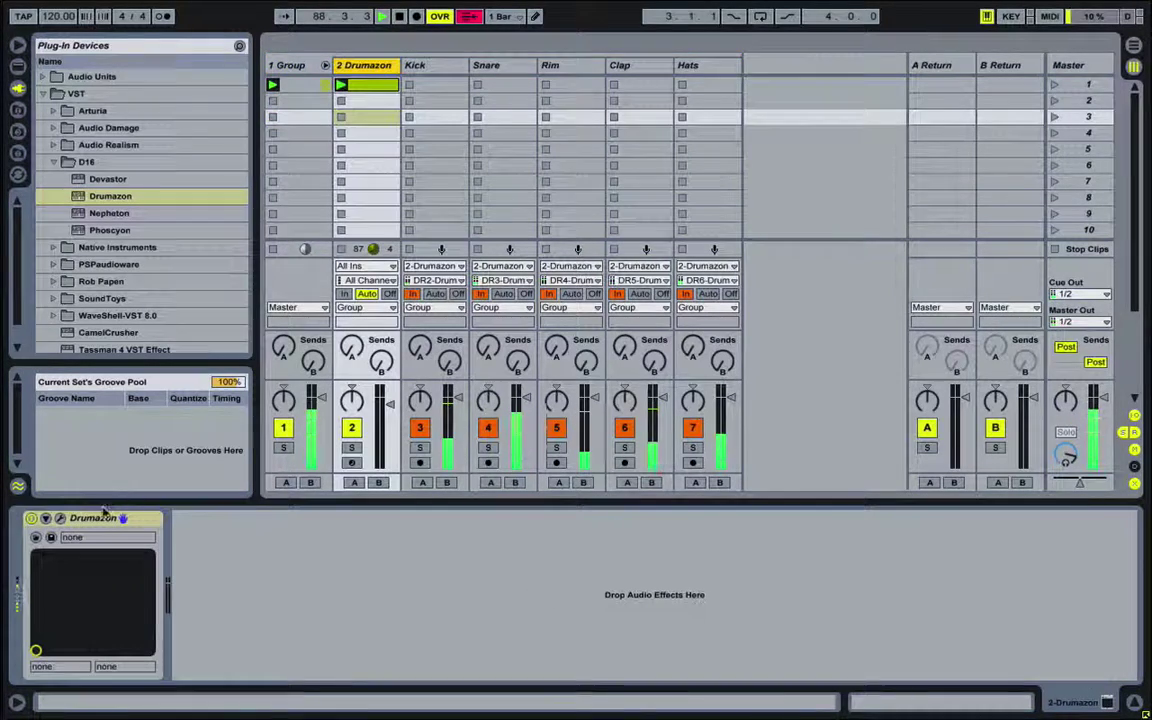
click(60, 519)
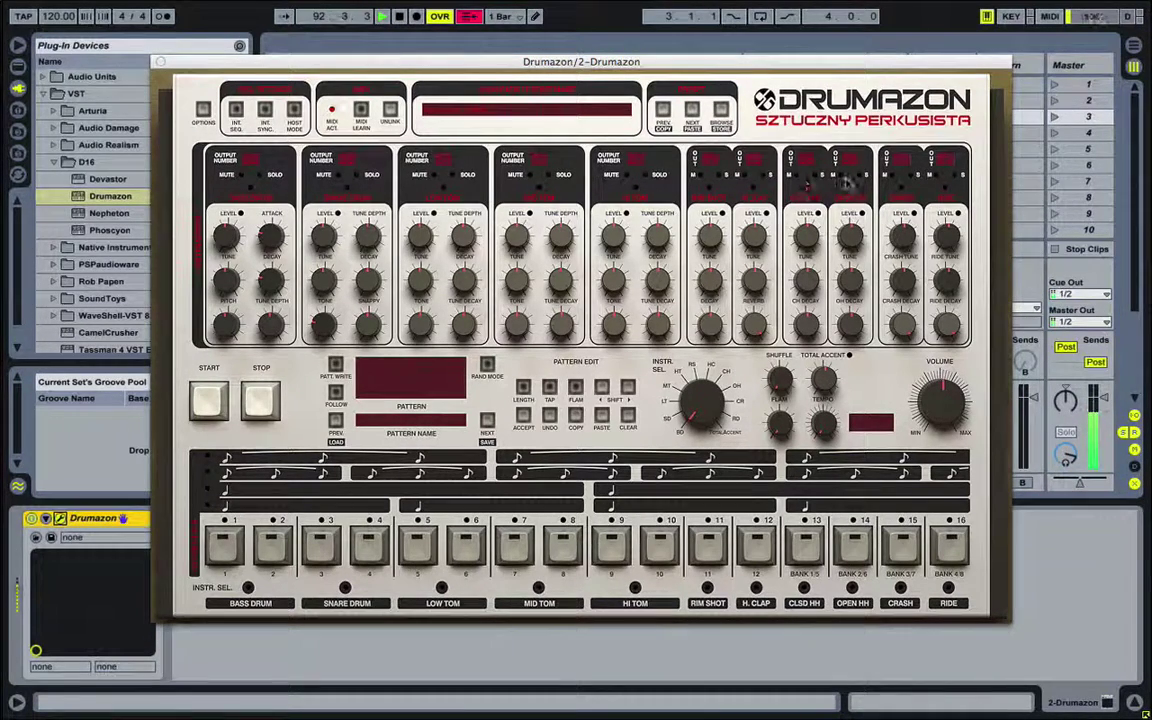
click(160, 61)
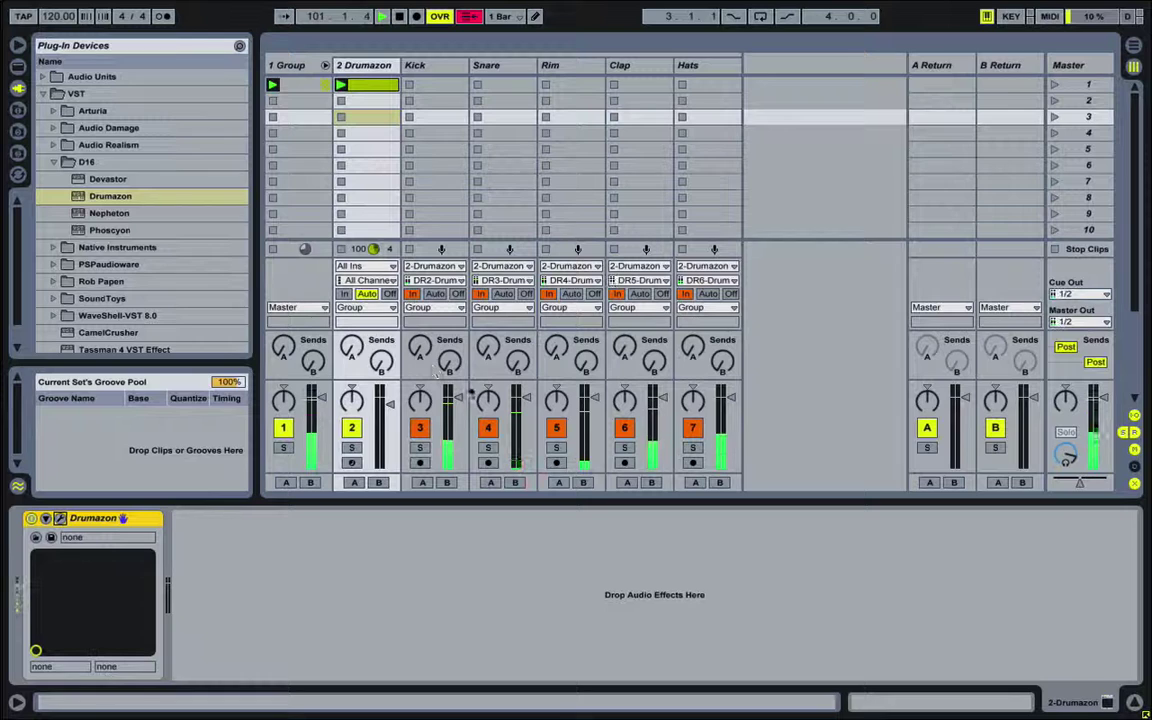
- Set Kick to -13 dB and Snare to -3.6 dB, adjust Rim's pan, and pan Hats to 50R
drag(462, 400, 527, 414)
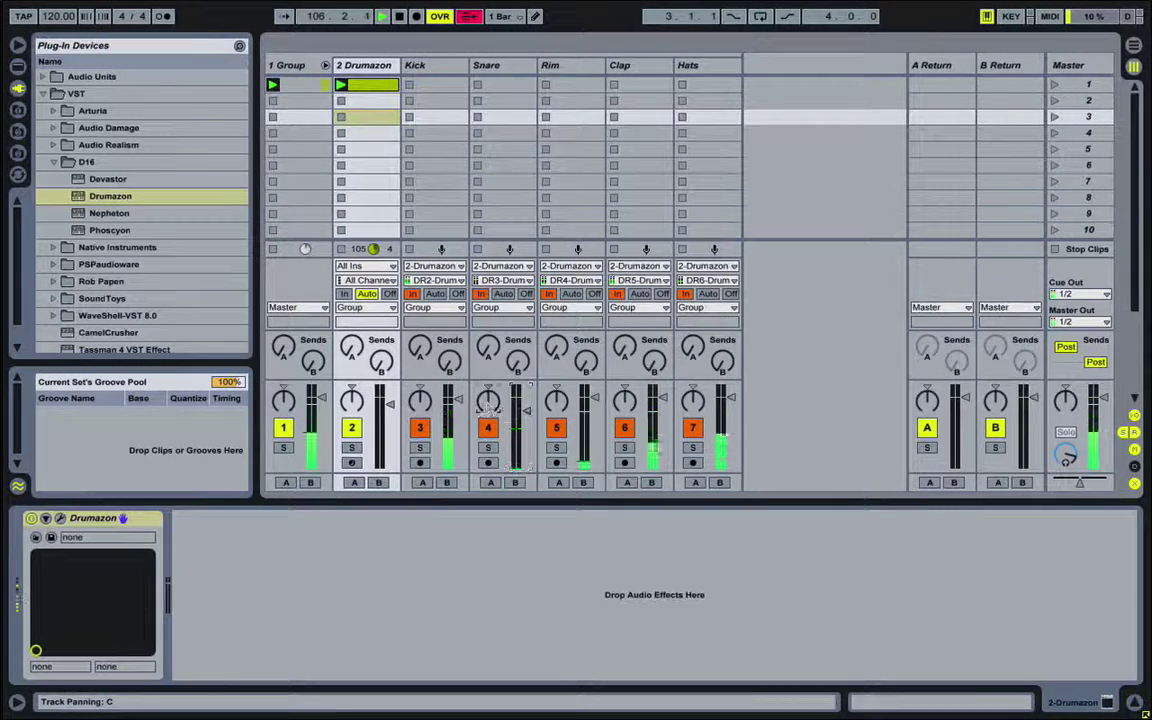
click(488, 400)
drag(514, 416, 522, 406)
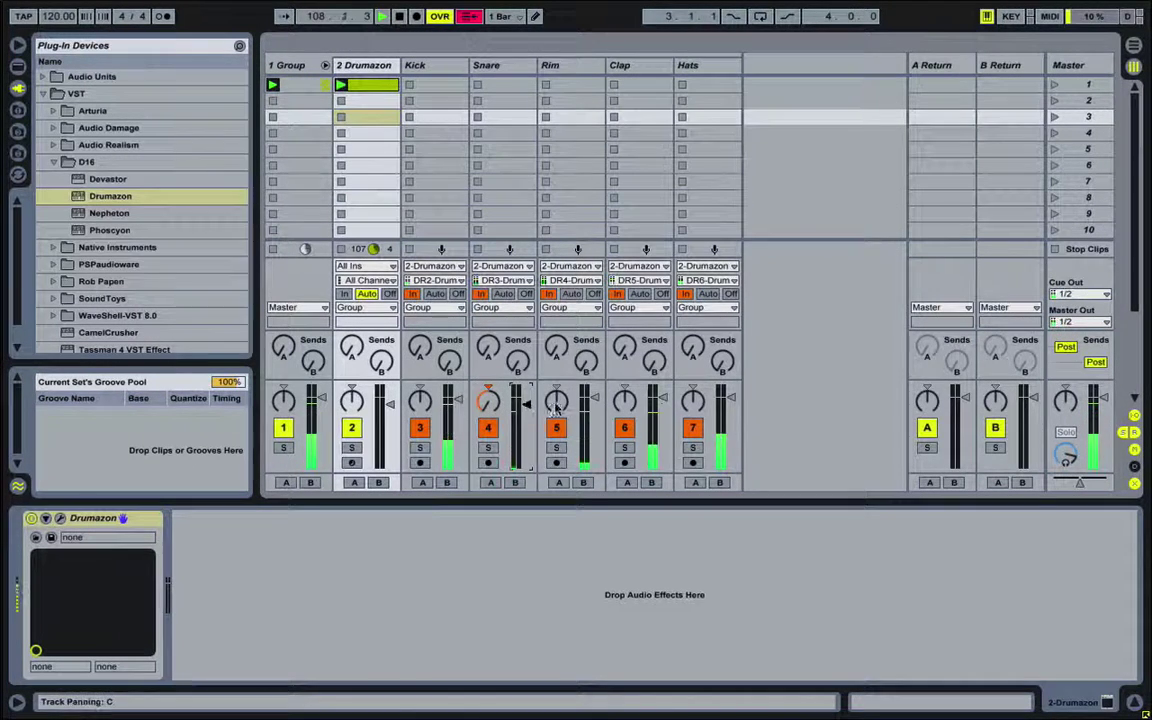
drag(556, 400, 624, 392)
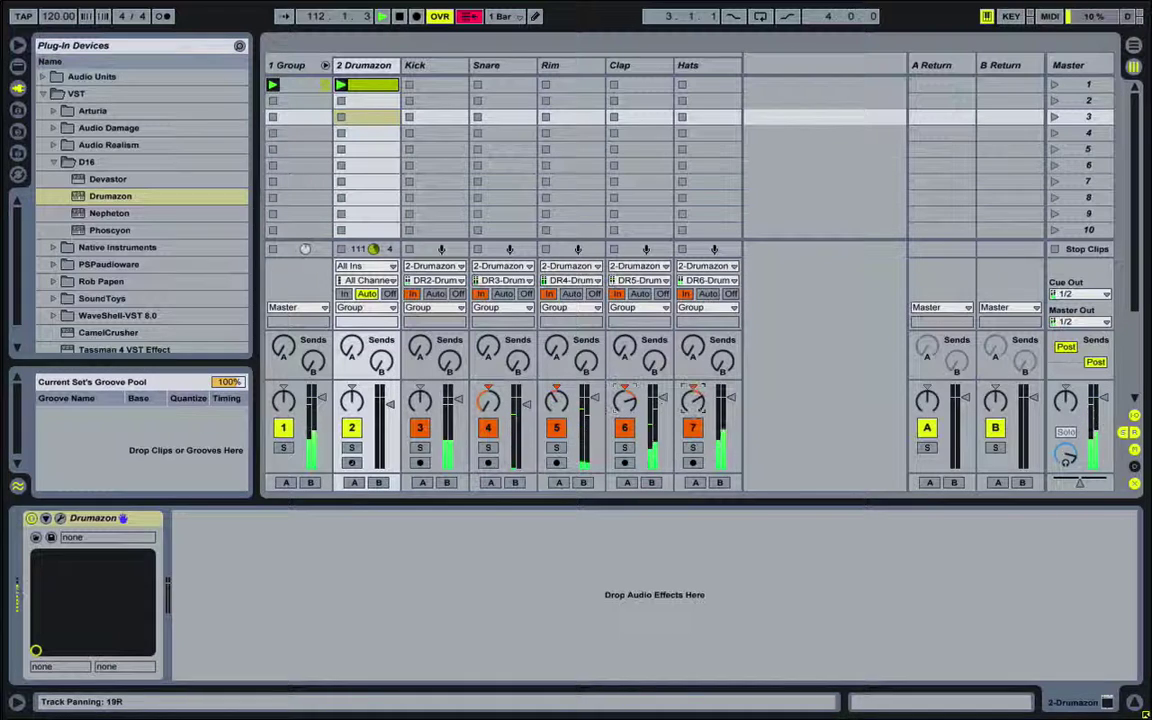
drag(693, 401, 695, 408)
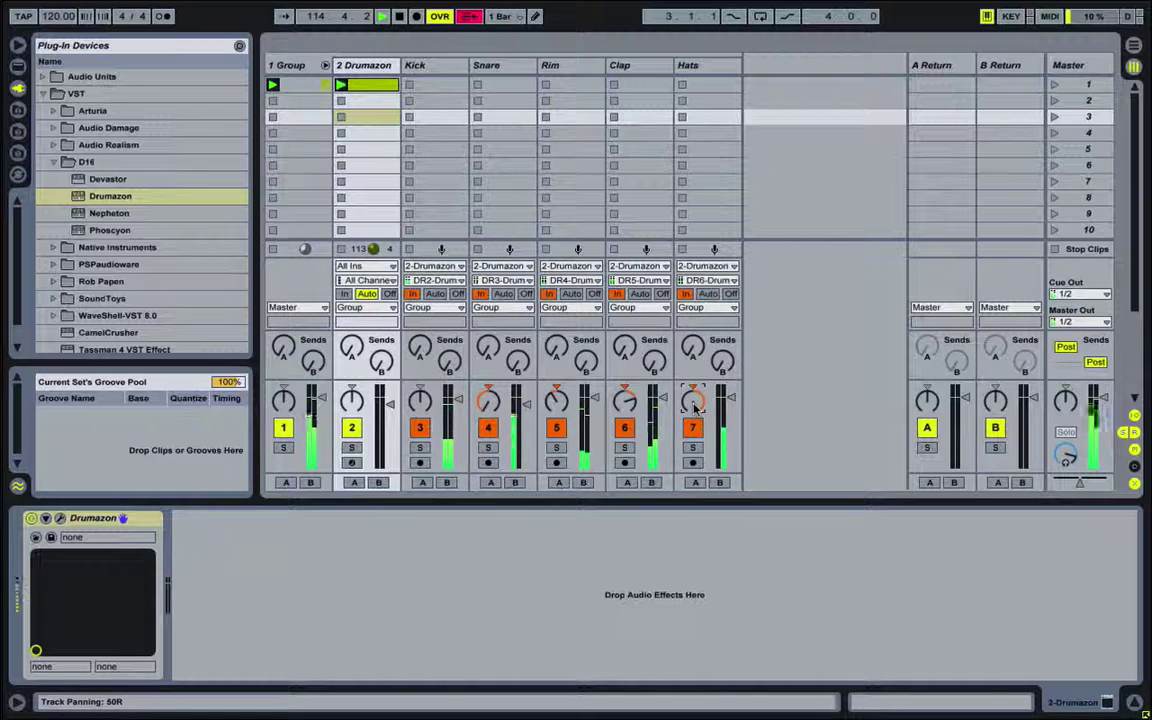
- Drag Reverb from Live's Audio Effects onto Clap, with 4.15 s decay and 25% dry/wet
click(505, 65)
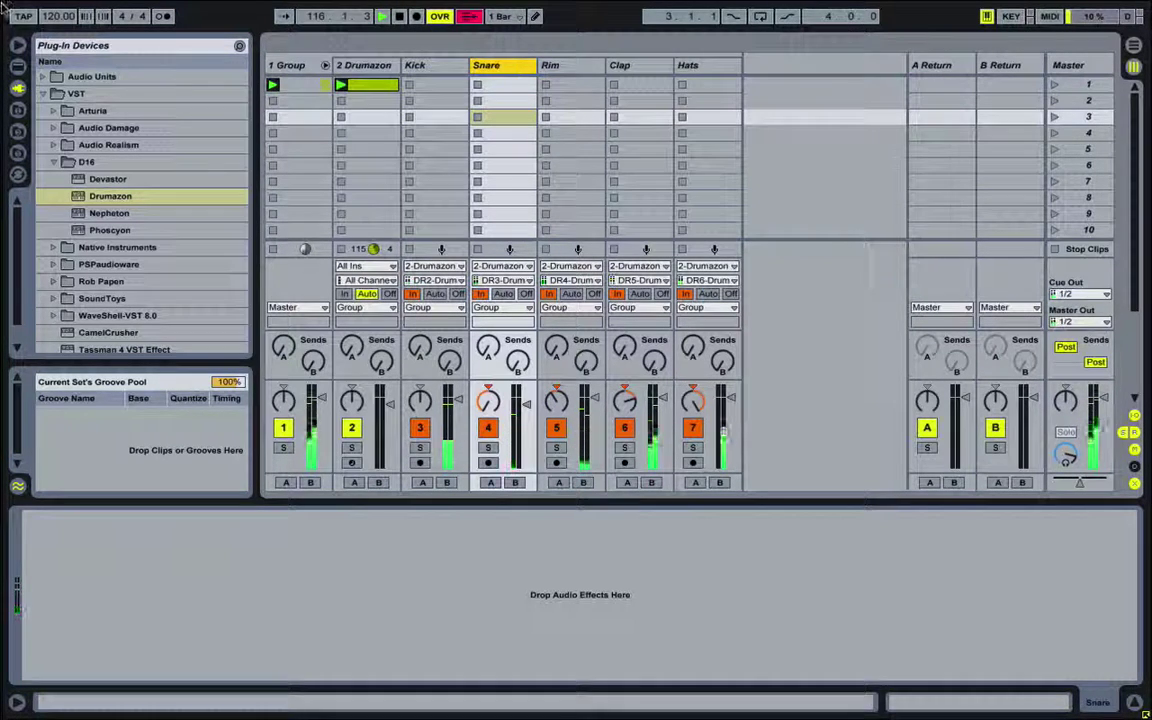
click(17, 65)
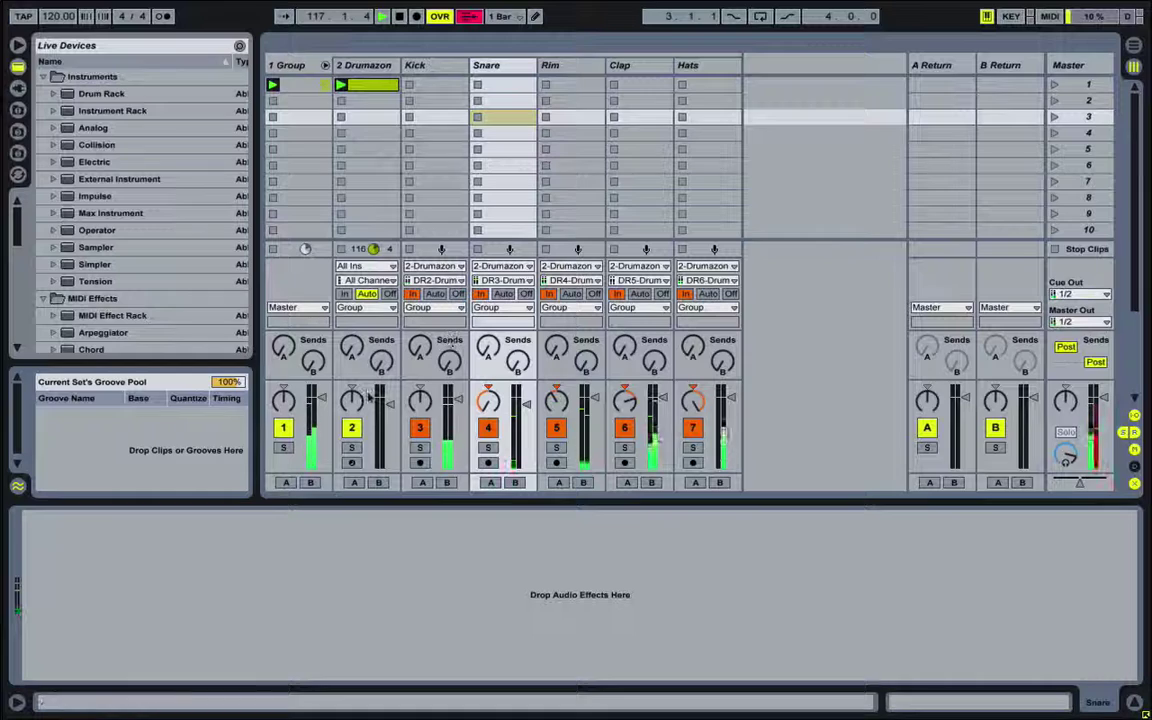
click(43, 78)
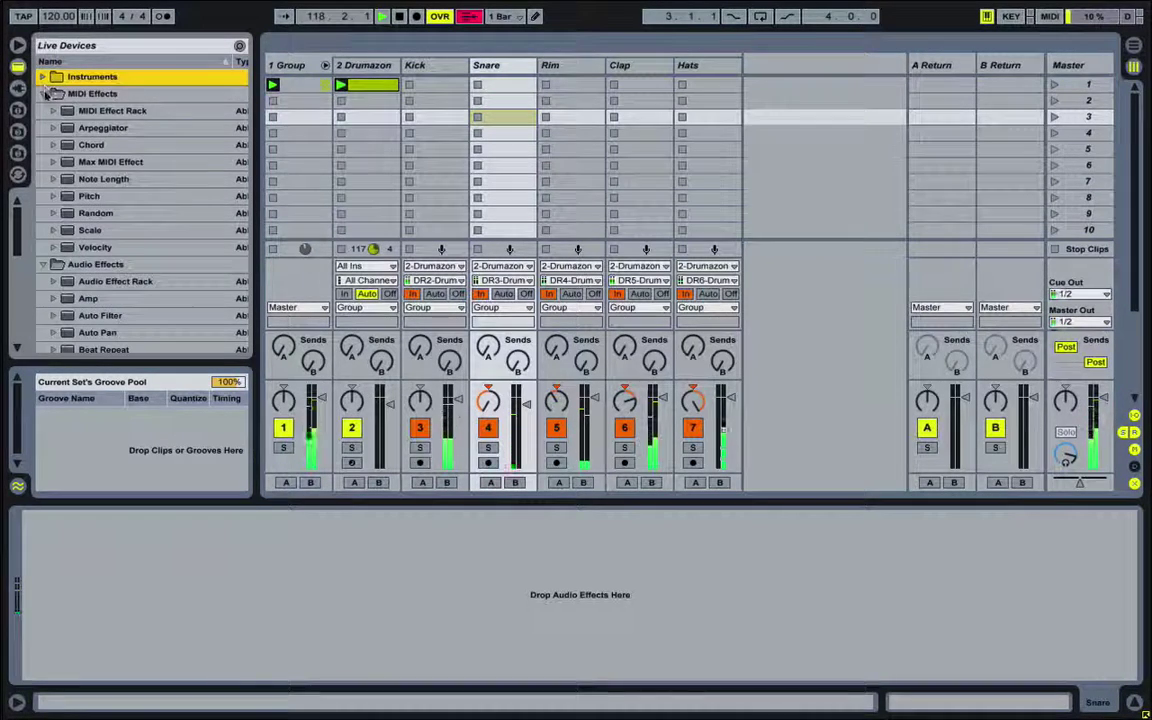
click(43, 94)
scroll(147, 165, down, 5)
scroll(130, 143, down, 2)
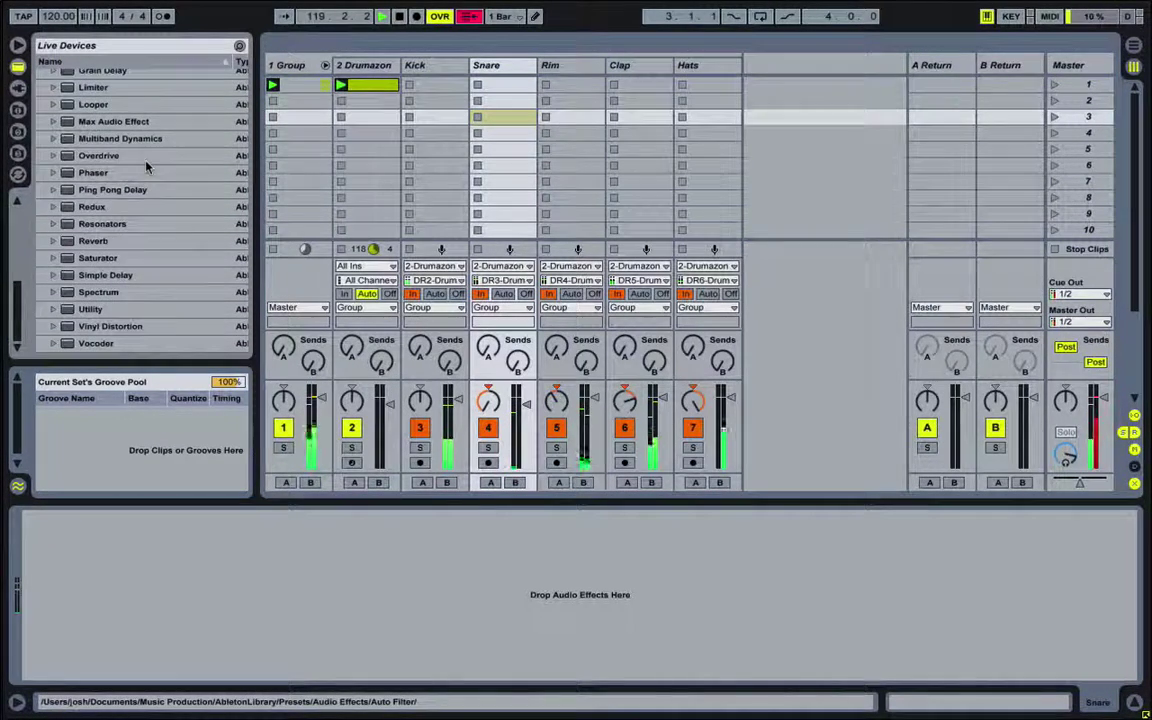
drag(93, 241, 640, 600)
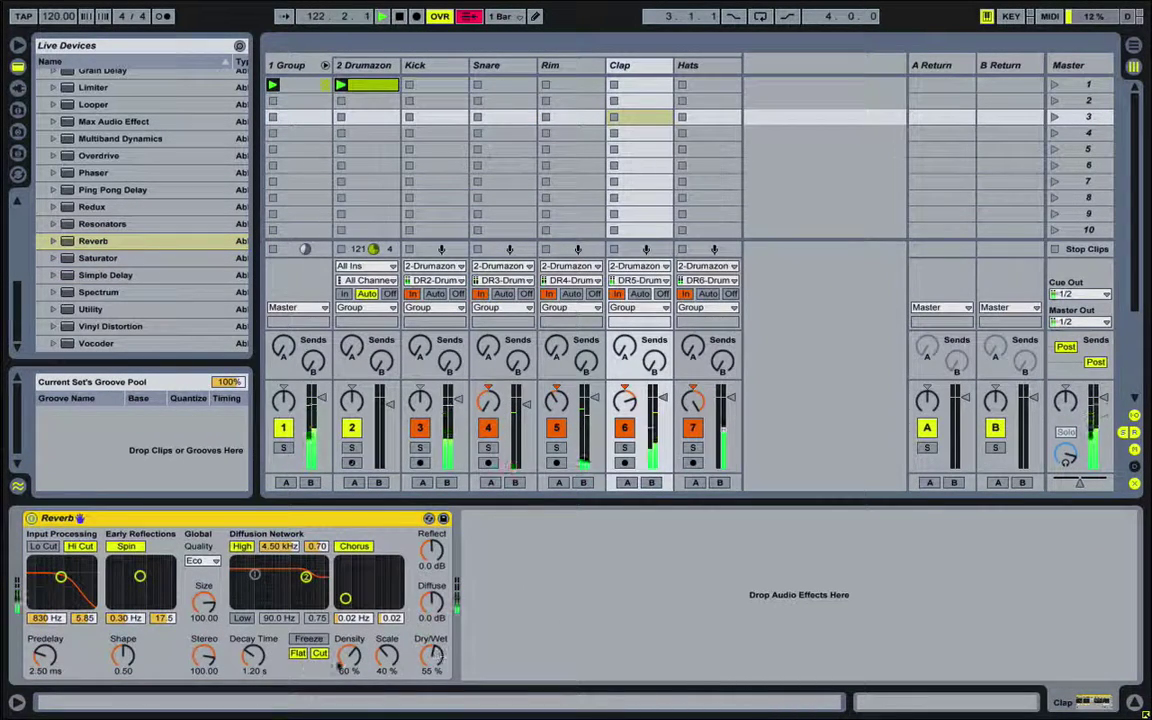
drag(253, 656, 253, 646)
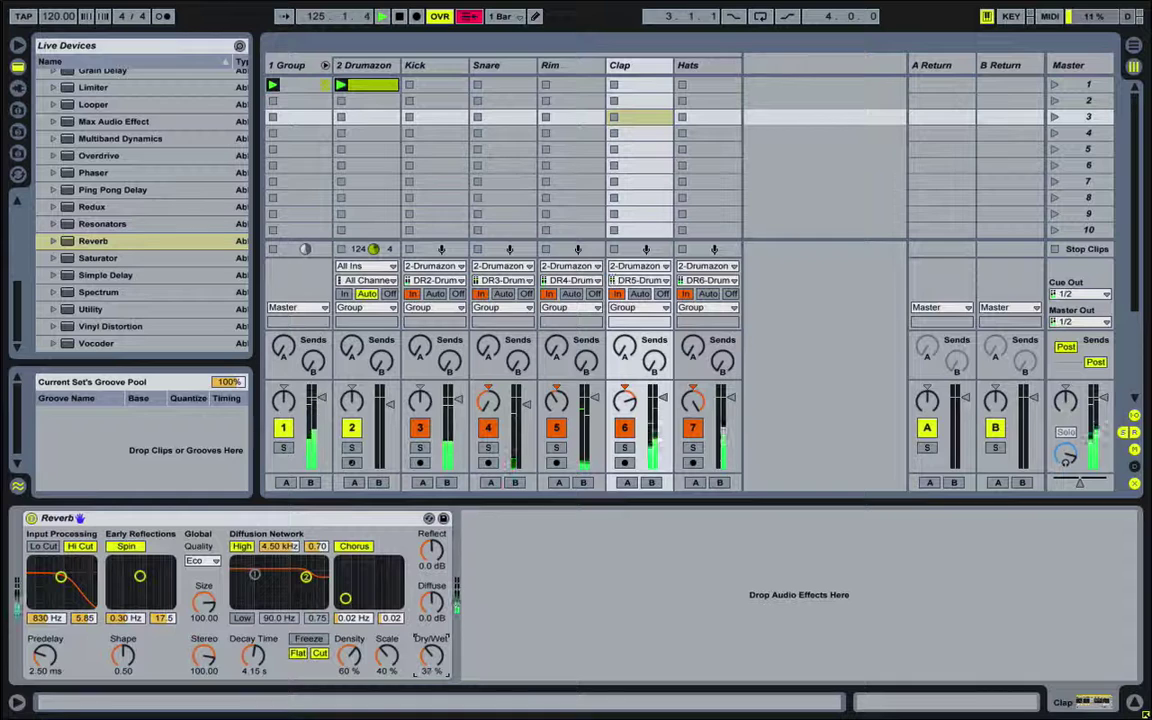
drag(431, 655, 431, 662)
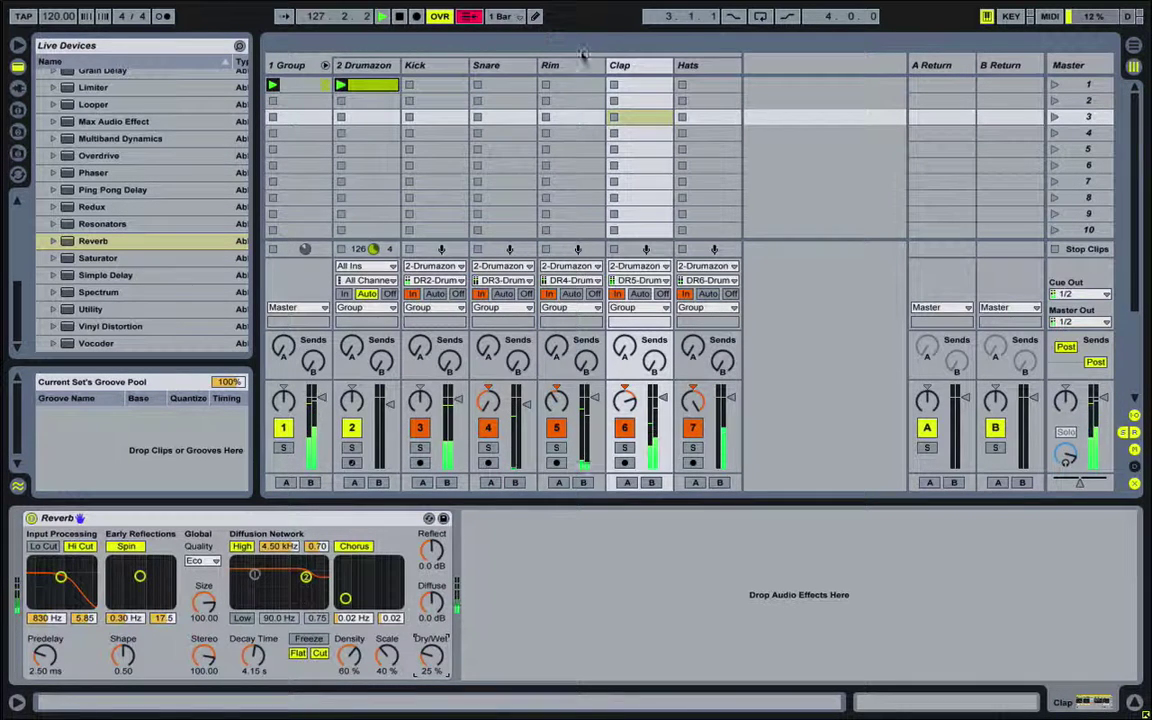
- Add a Flanger to Hats and pan Hats to 40R and Clap to 17R
click(690, 66)
scroll(115, 180, up, 5)
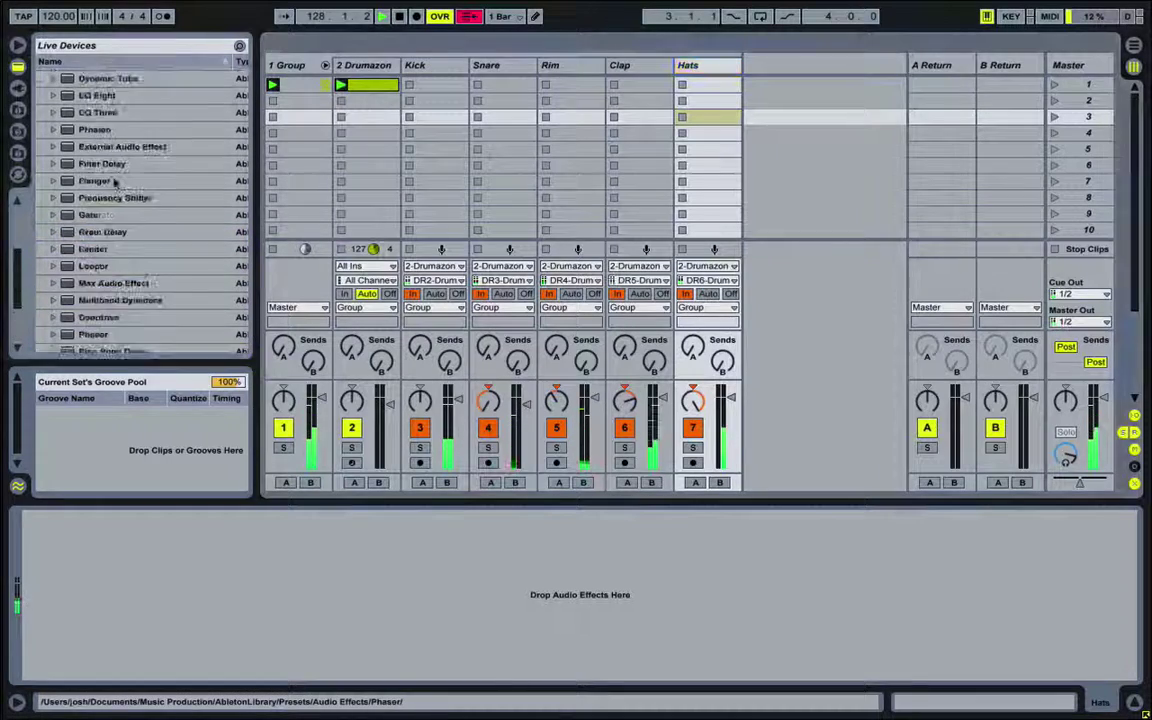
click(98, 229)
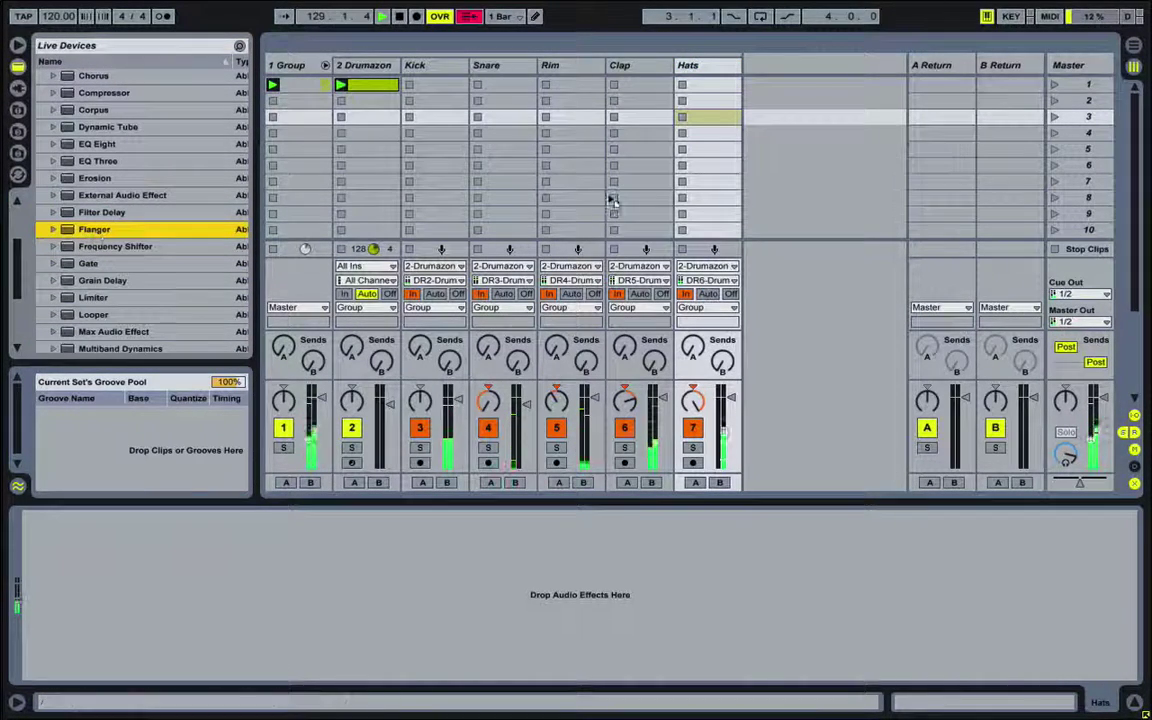
drag(740, 447, 712, 571)
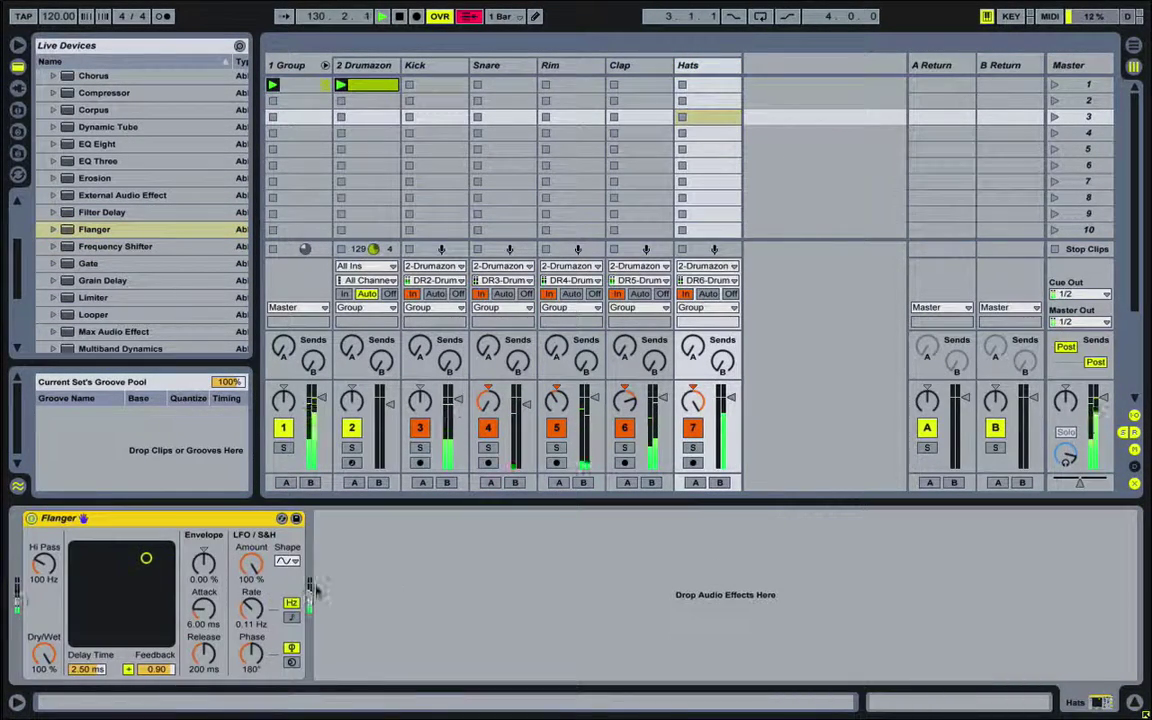
click(692, 400)
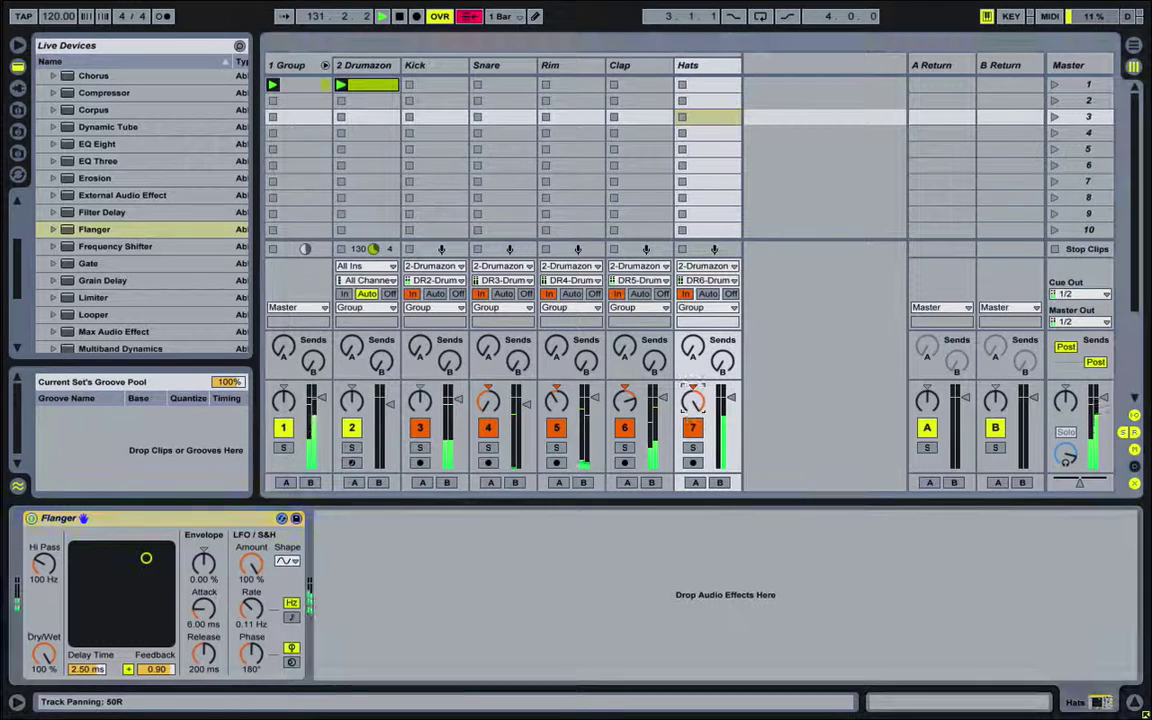
click(626, 402)
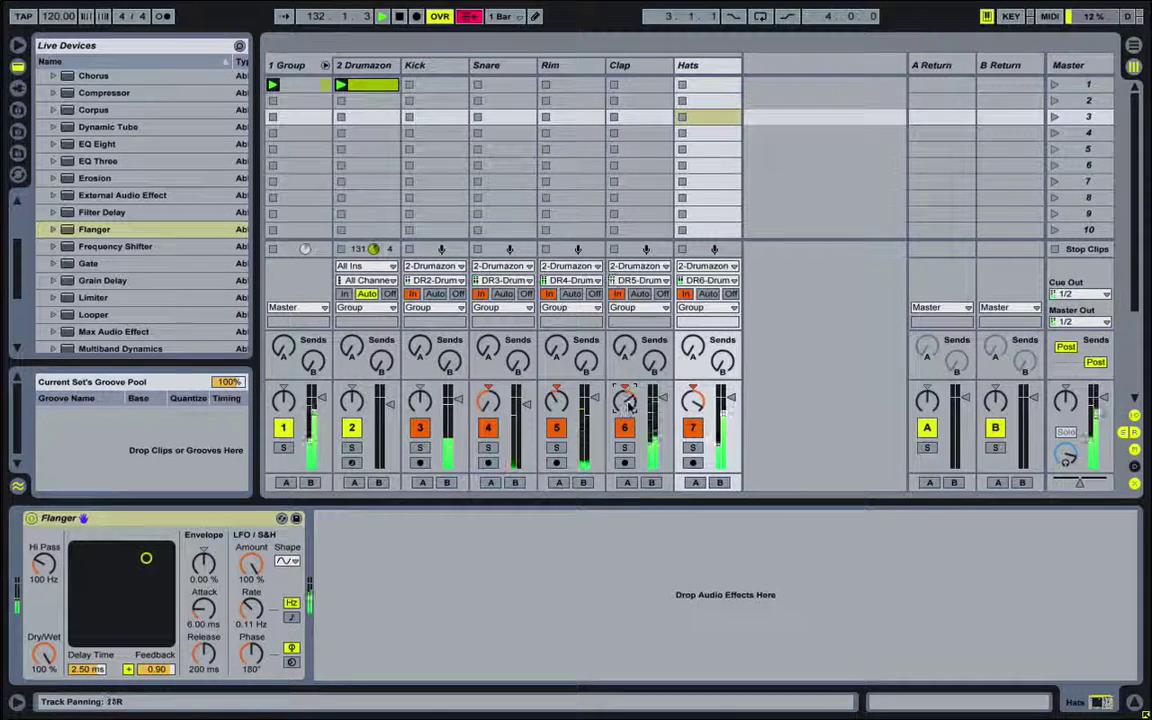
- Put a Compressor on Kick and pull its threshold down to -20.2 dB
click(425, 68)
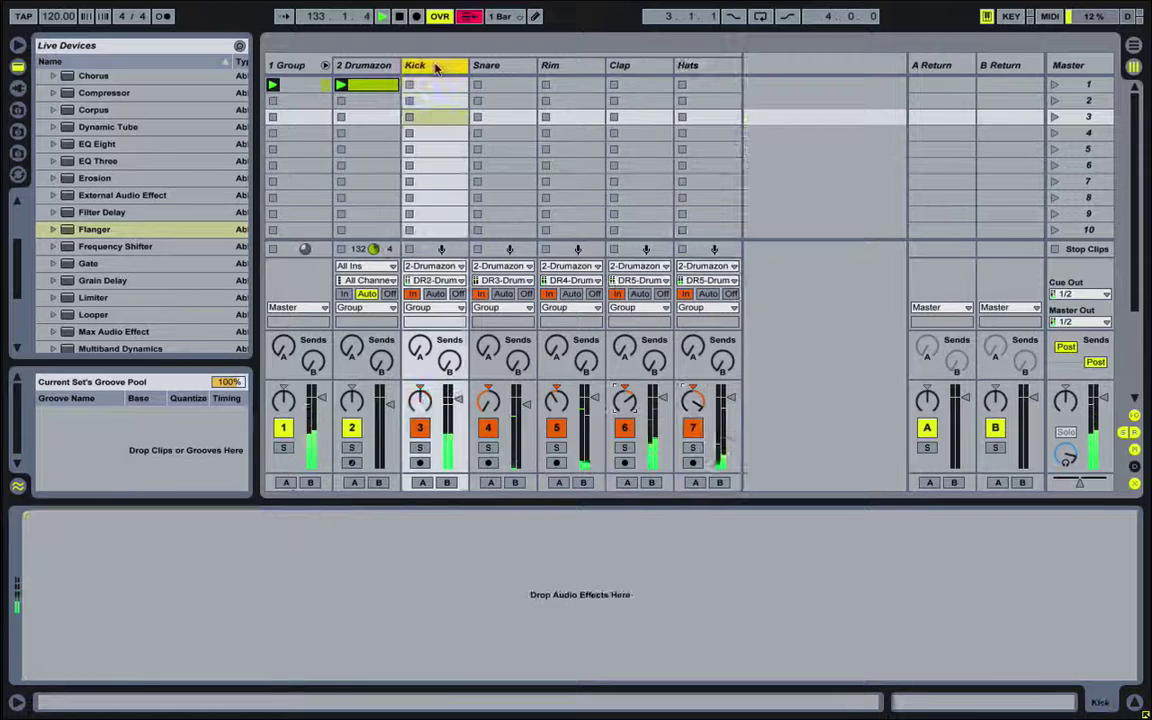
scroll(115, 162, up, 5)
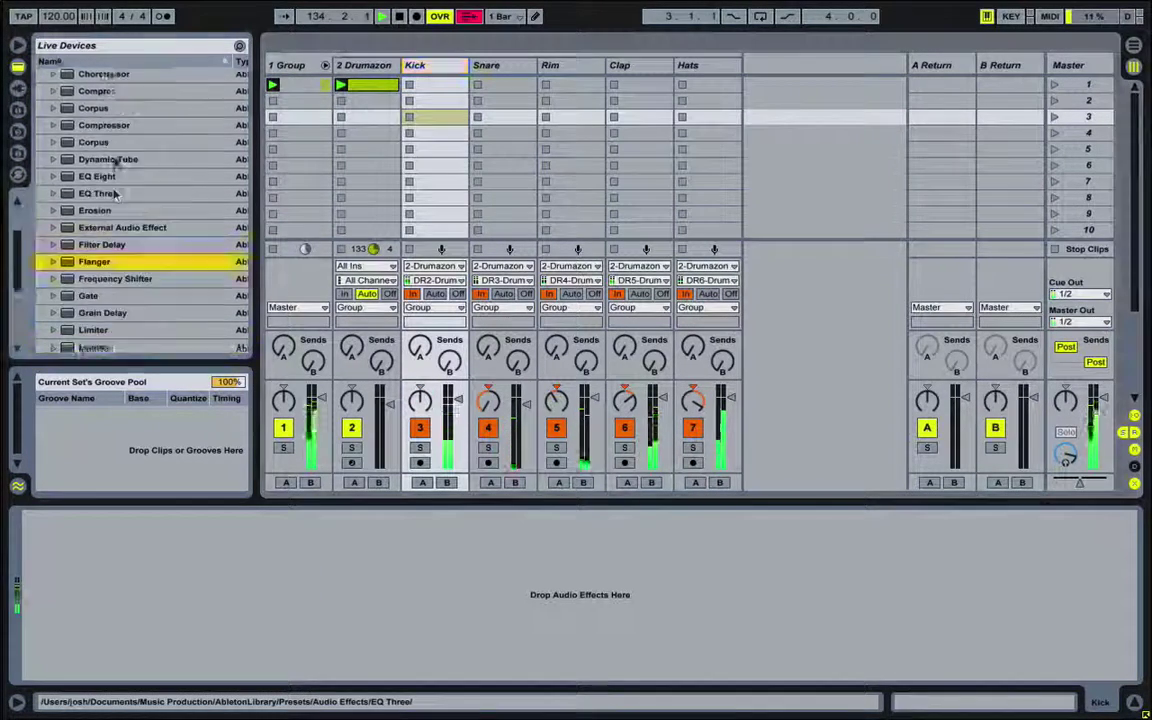
drag(113, 248, 255, 581)
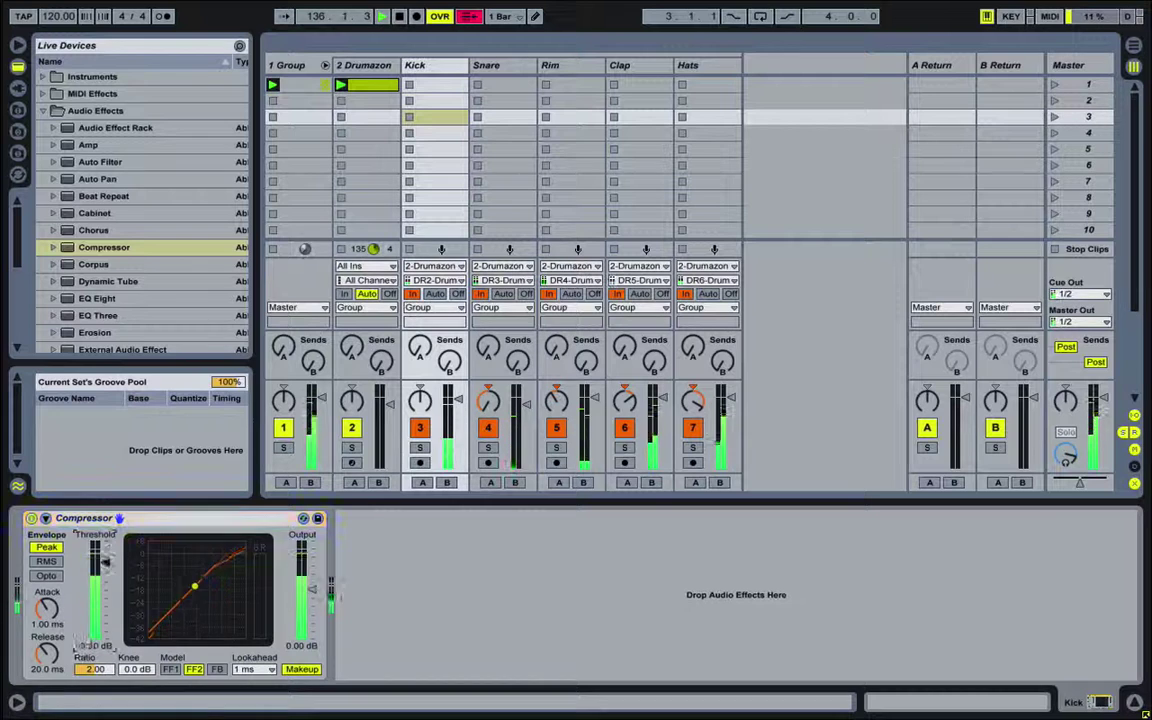
drag(96, 541, 96, 583)
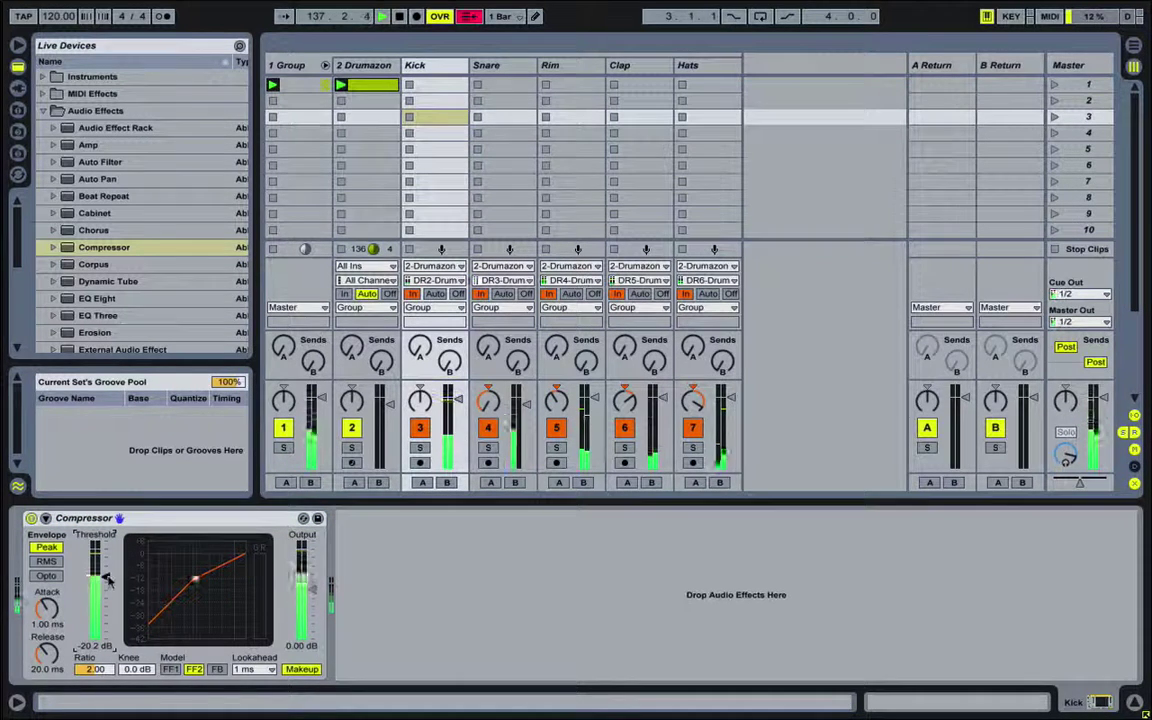
- Add a Compressor to the 1 Group track with a -17.5 dB threshold and lower its volume to -13.6 dB
click(298, 66)
drag(207, 247, 316, 504)
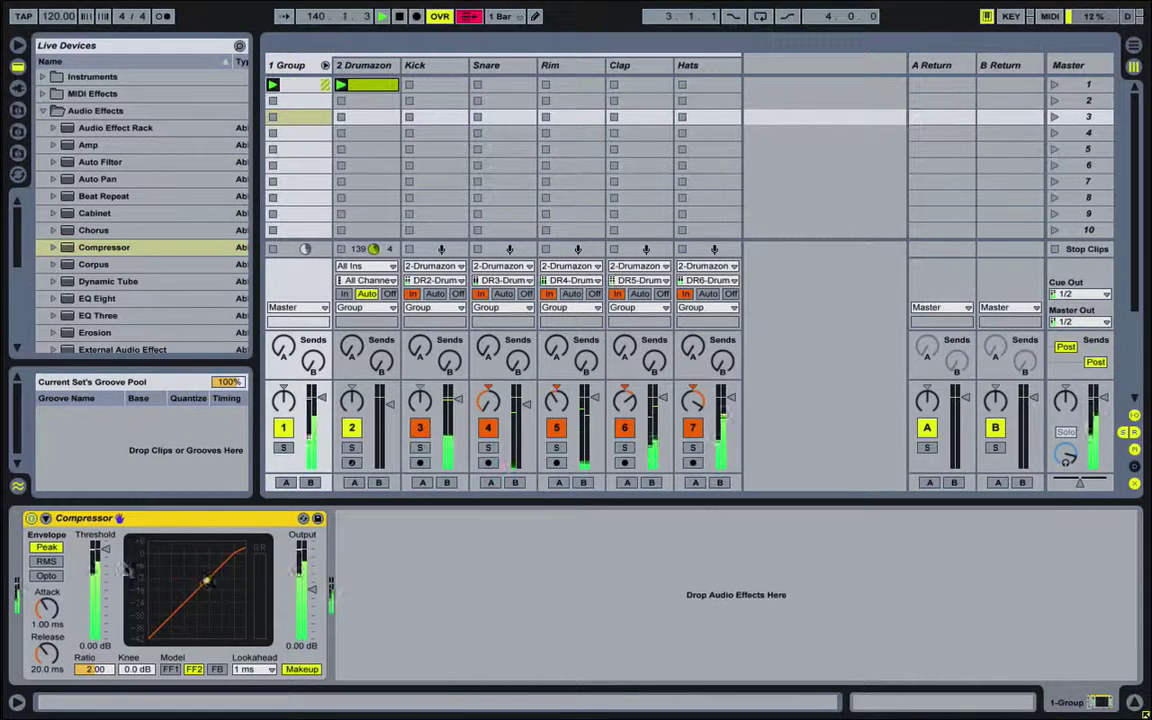
drag(112, 552, 108, 575)
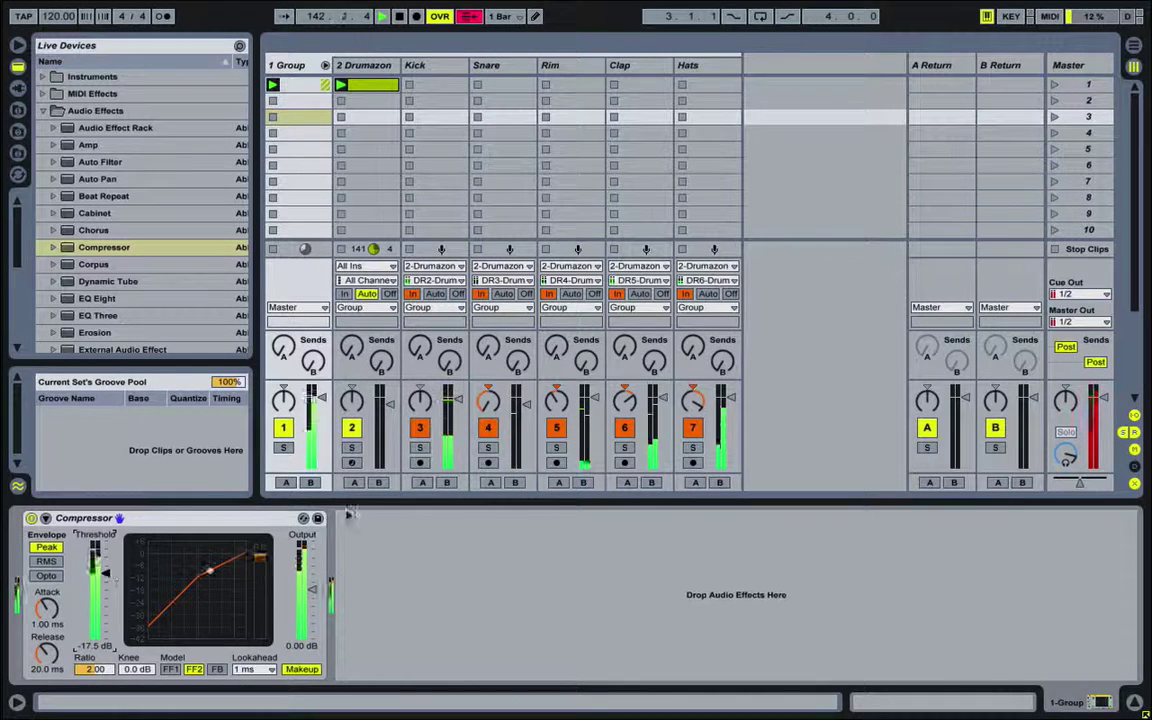
mouse_move(320, 398)
mouse_down()
mouse_move(321, 432)
mouse_move(321, 408)
mouse_up()
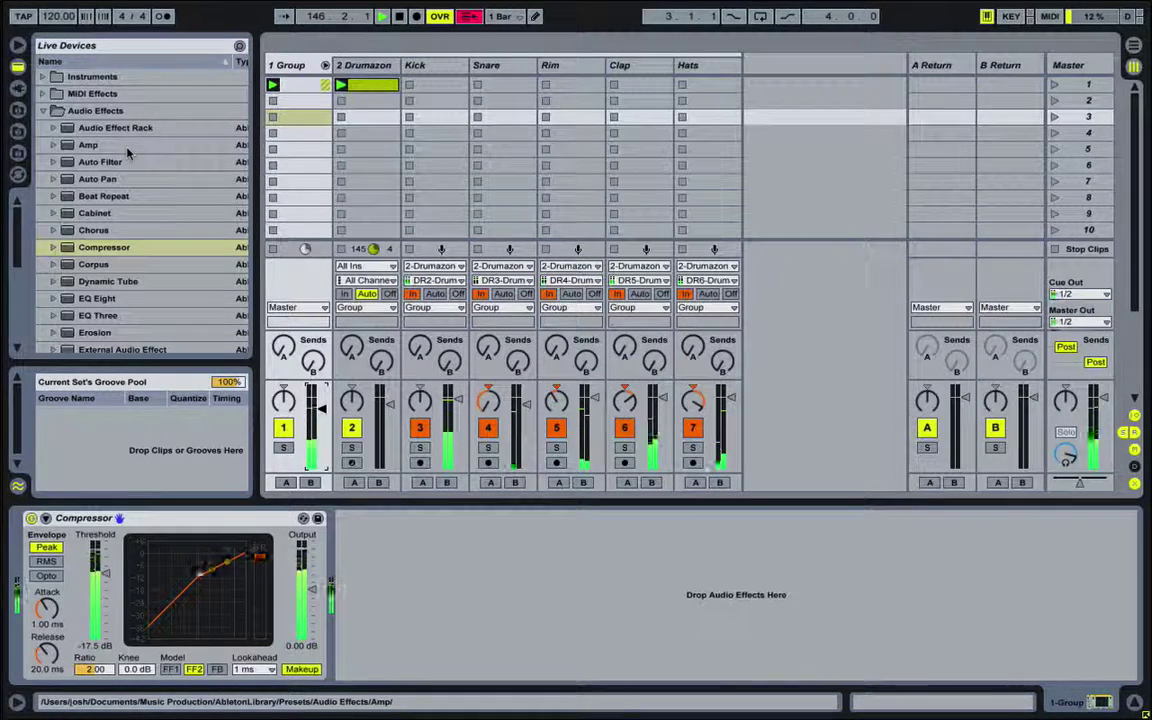
- Fold the drum group and rename its group track to '909'
click(428, 66)
click(515, 66)
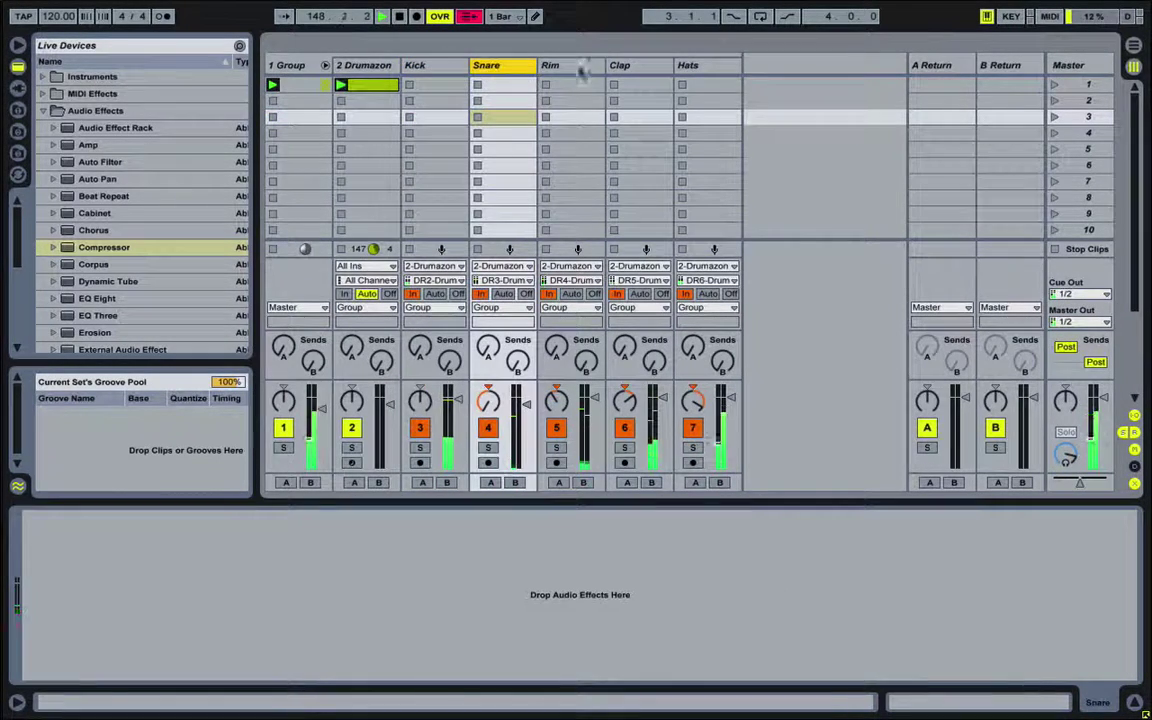
click(582, 67)
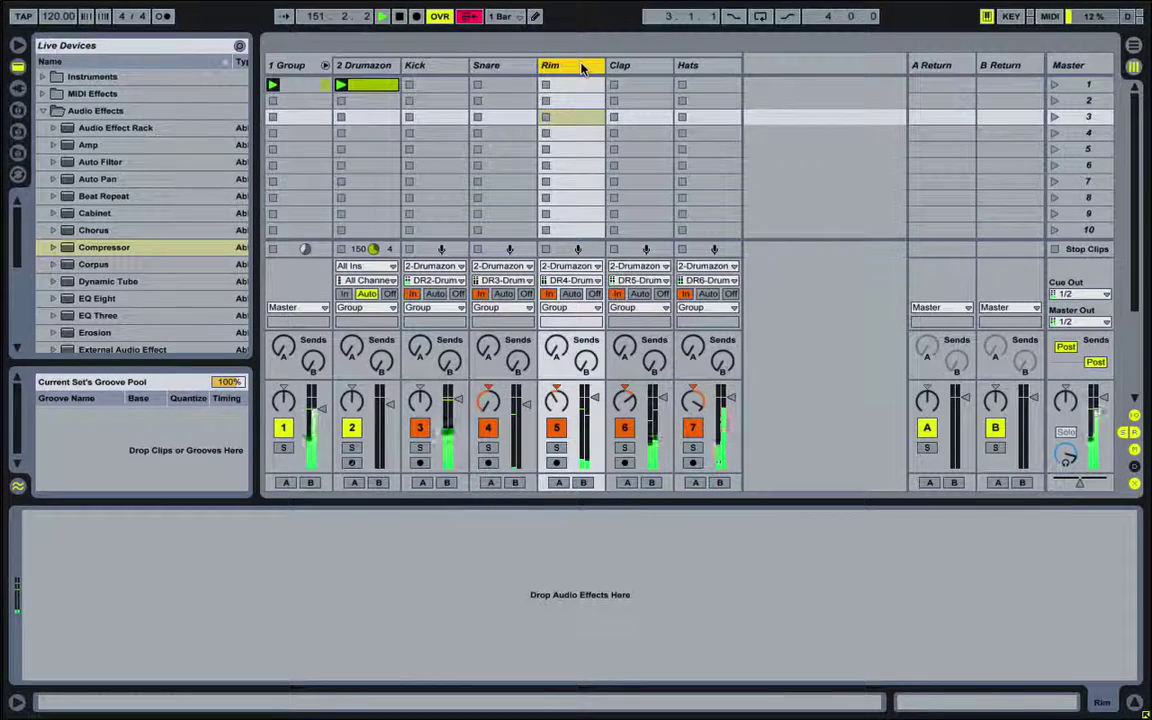
click(296, 49)
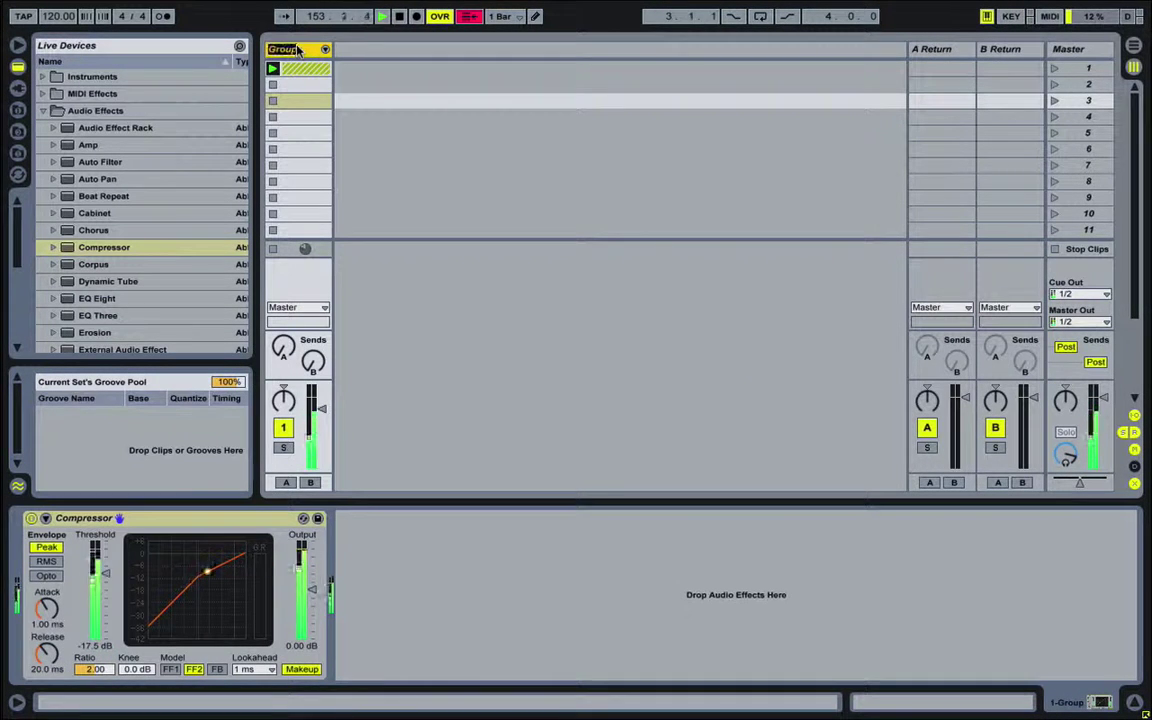
text(909)
key(Return)
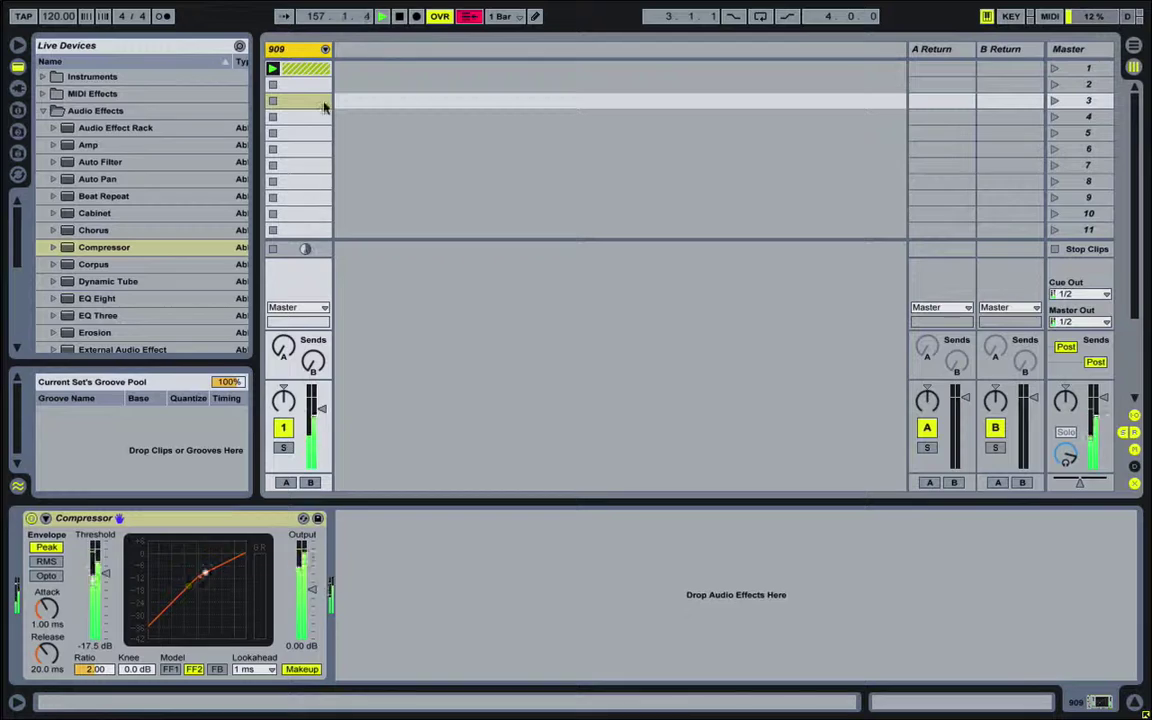
- Unfold the 909 group so the Kick, Snare and Rim tracks show again
click(325, 49)
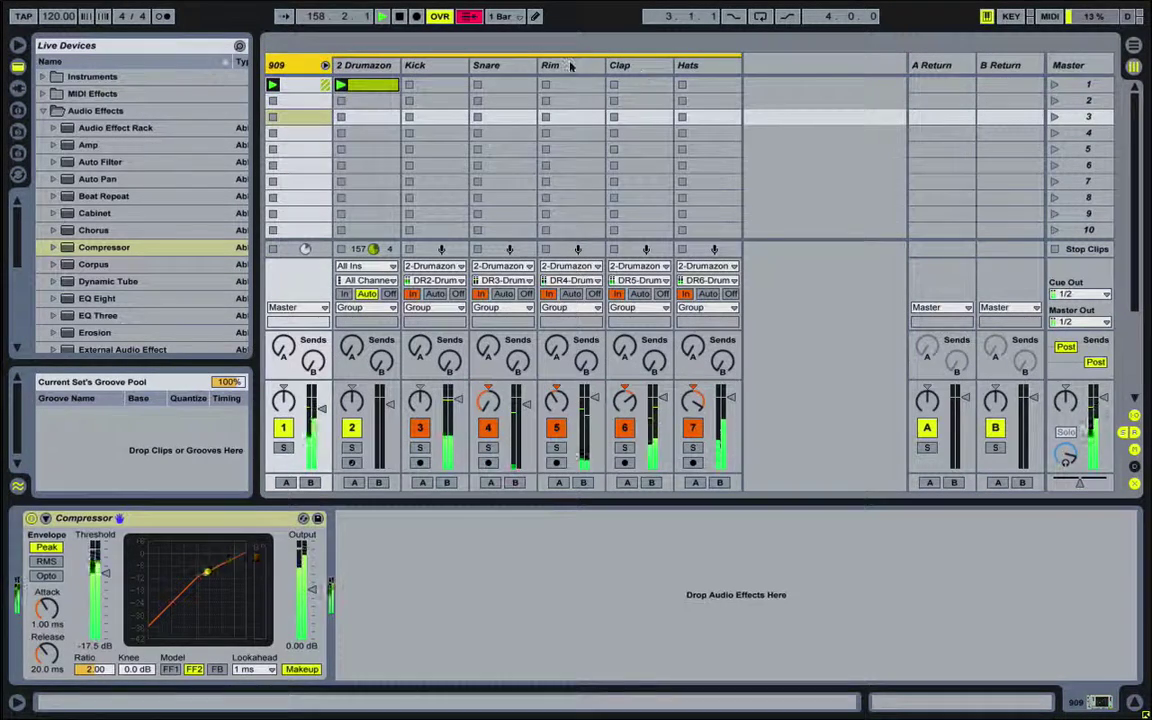
click(548, 70)
click(517, 67)
click(446, 68)
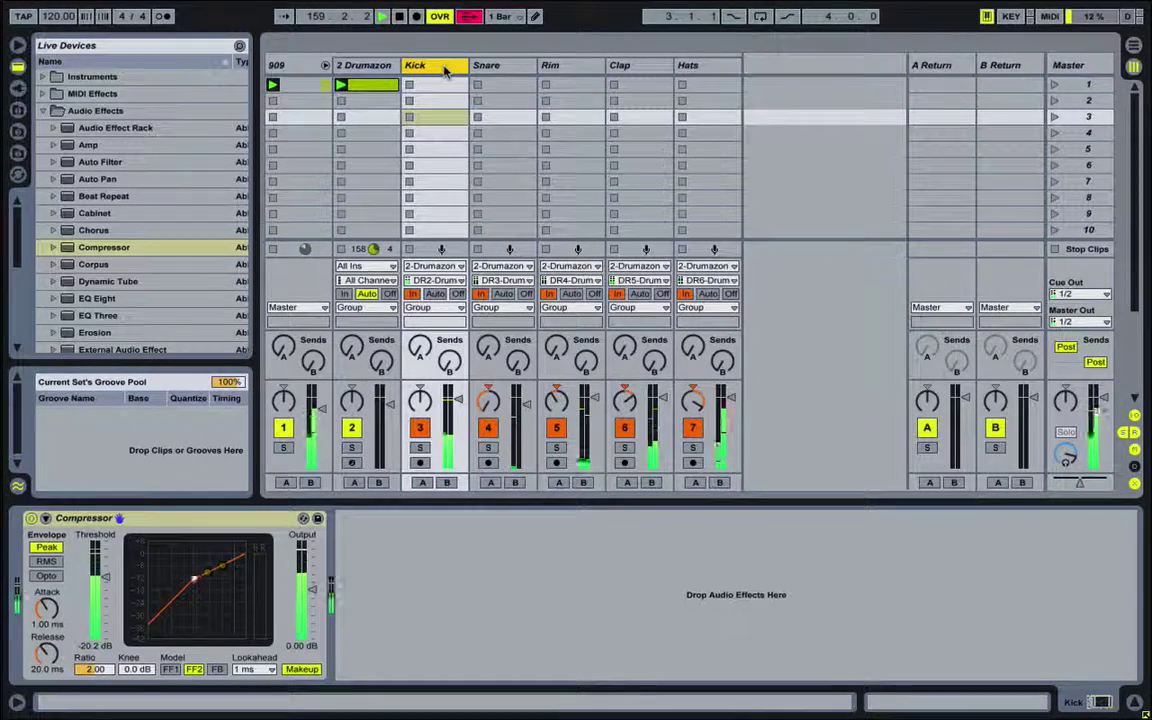